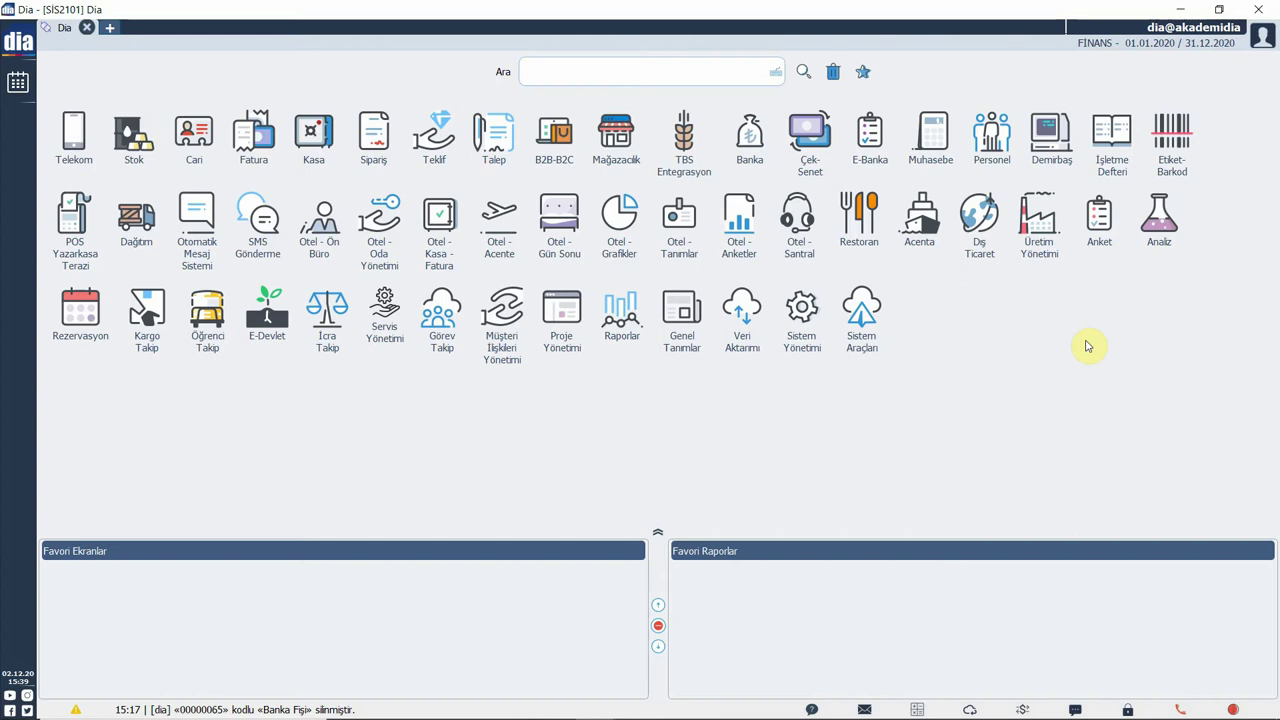
Open the Banka Fişi Veri Aktarımı screen and load the MT940 text file from the MT-940 Aktarılacak folder as the statement file.
{"action": "left_click", "coordinate": [760, 145]}
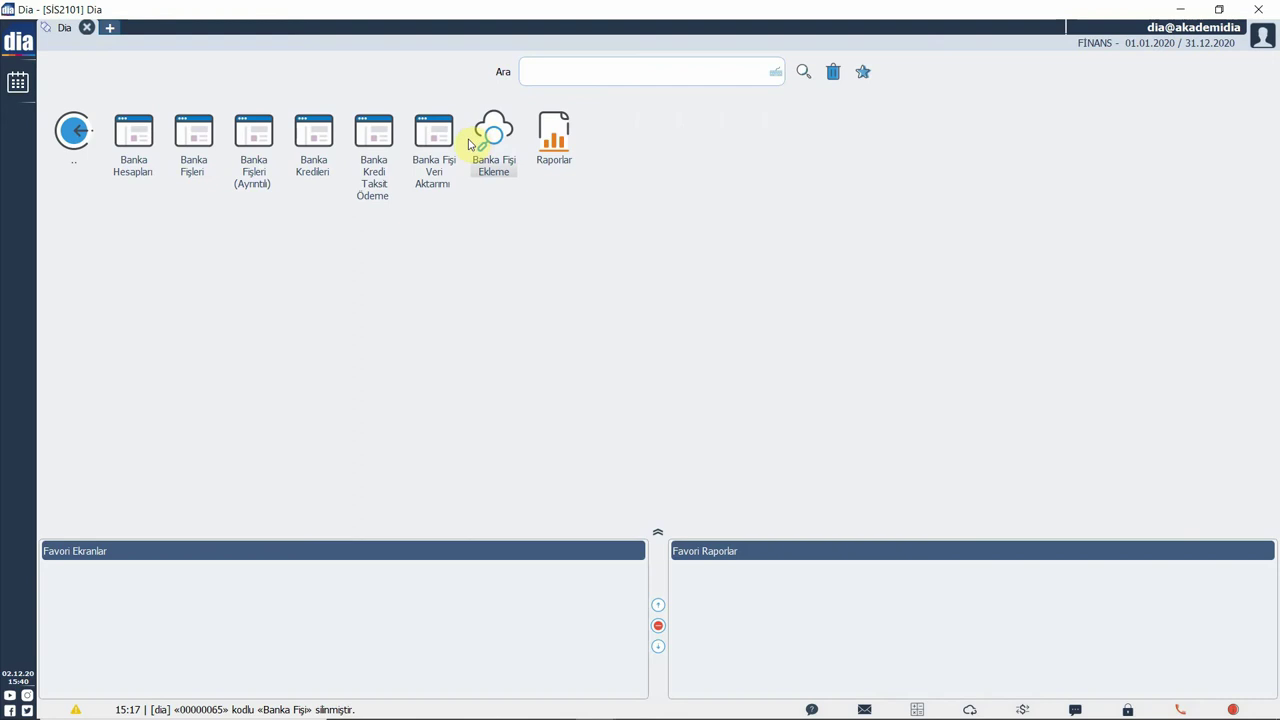
{"action": "left_click", "coordinate": [440, 147]}
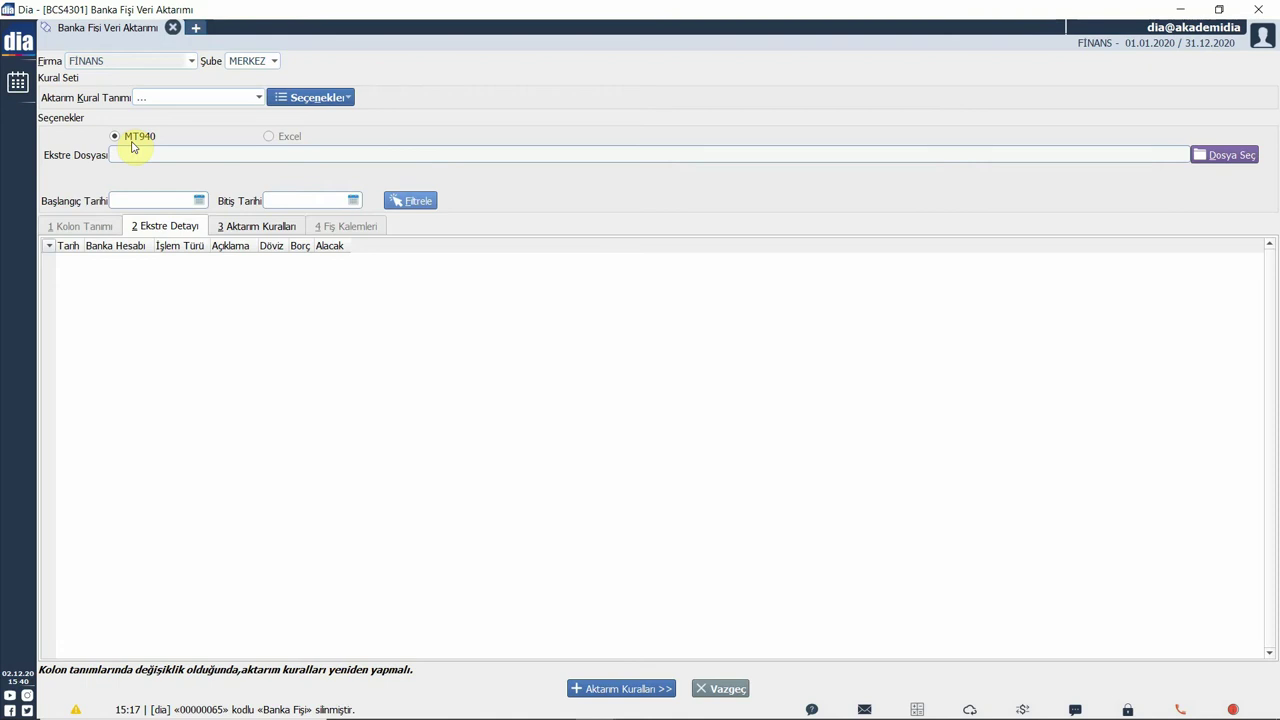
{"action": "left_click", "coordinate": [1207, 156]}
{"action": "left_click", "coordinate": [558, 256]}
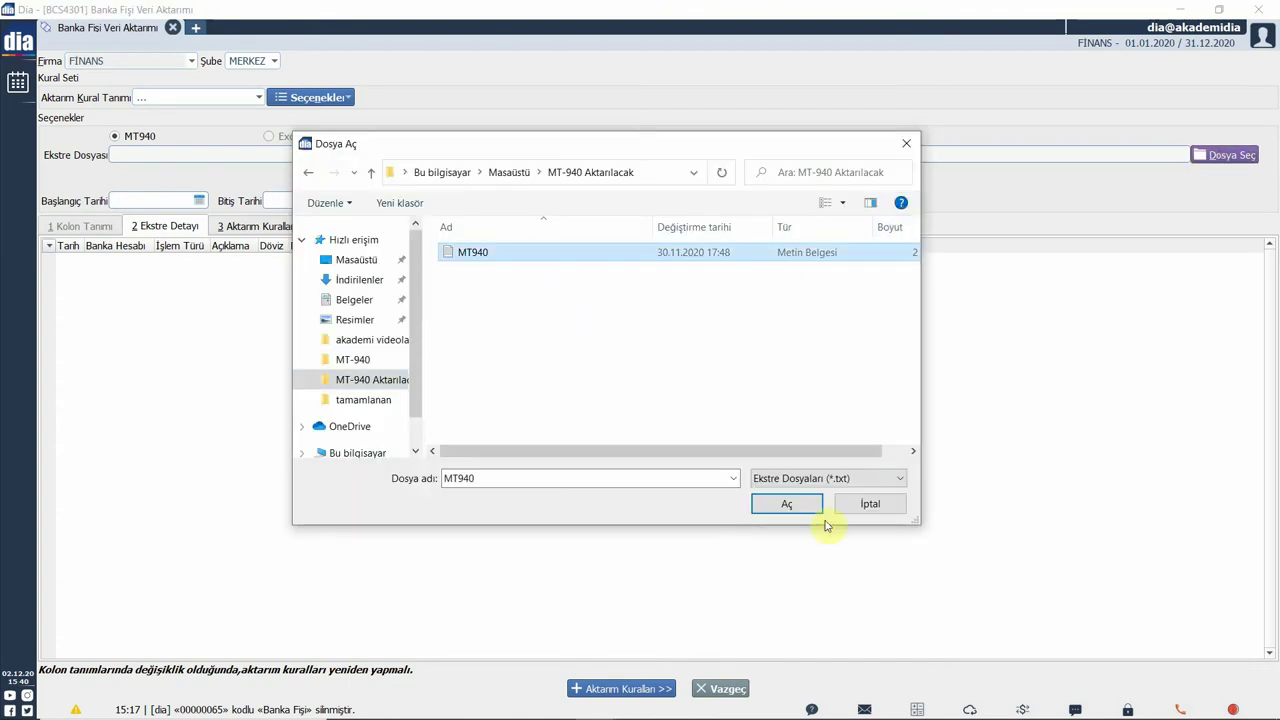
{"action": "left_click", "coordinate": [788, 505]}
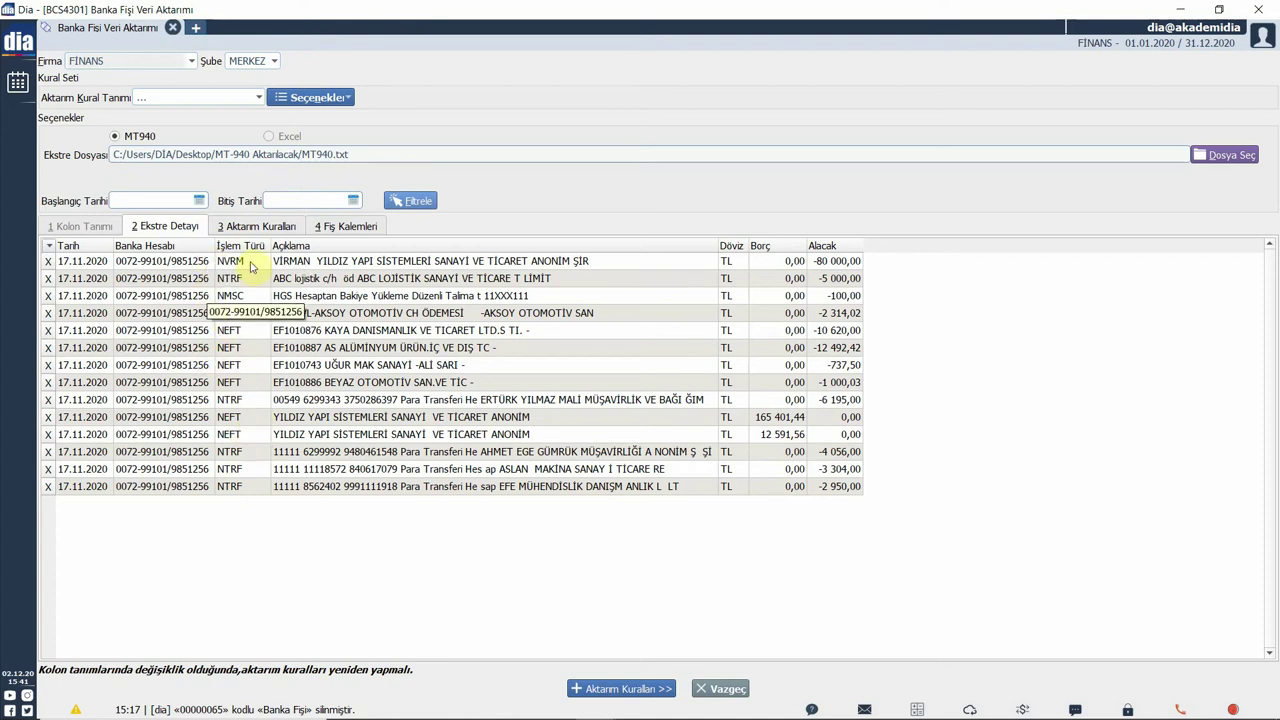
Define the first transfer rule's condition for the virman line: column İşlem Türü, operation İçinde Geçen, value NVRM.
{"action": "left_click", "coordinate": [268, 227]}
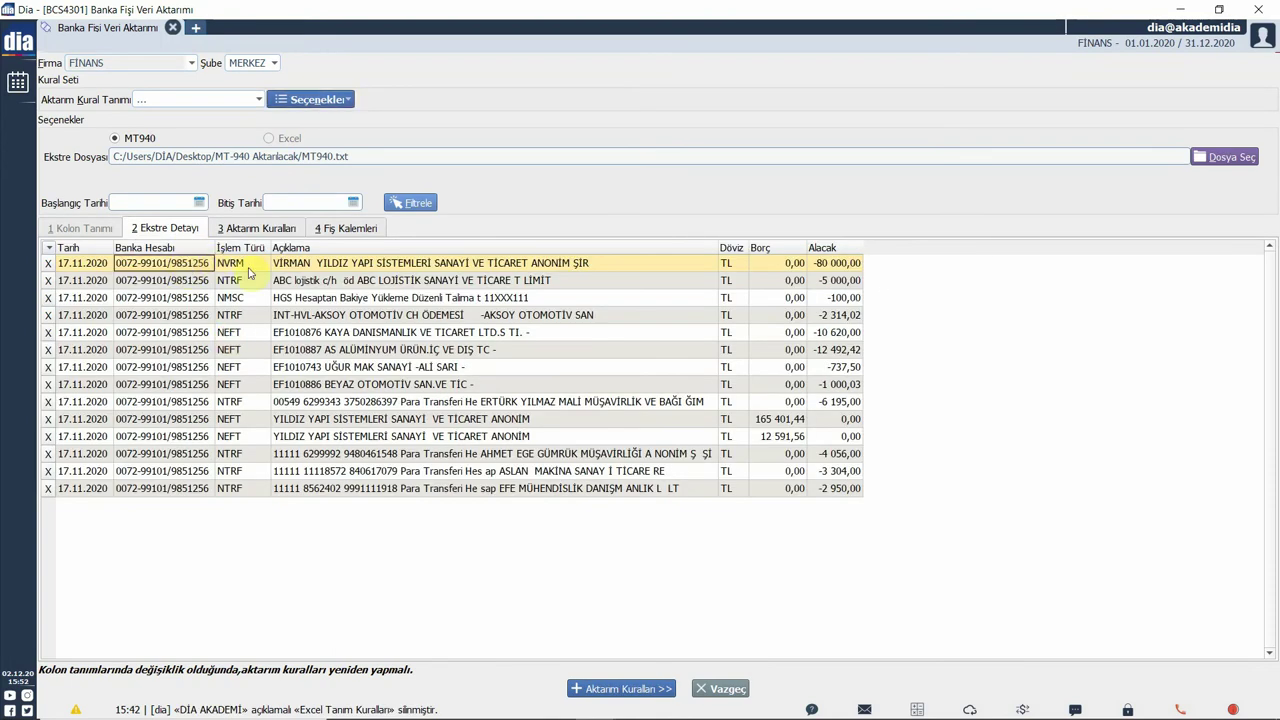
{"action": "left_click", "coordinate": [280, 263]}
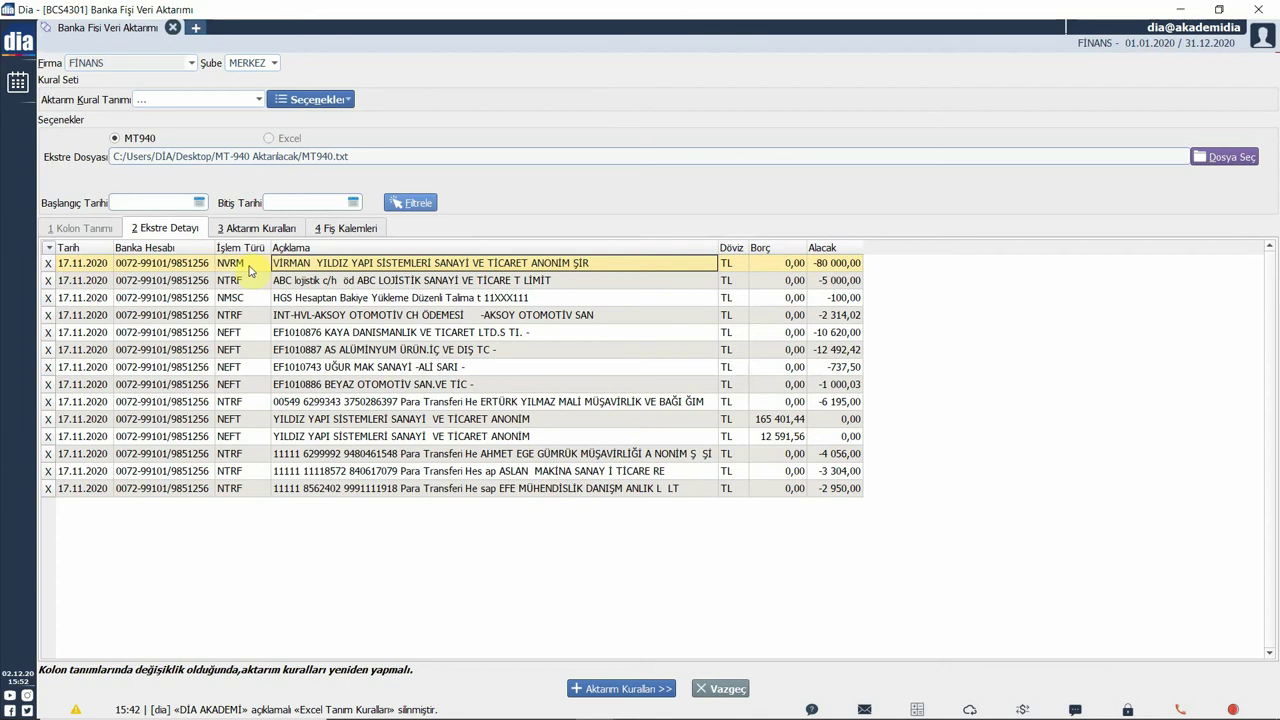
{"action": "left_click", "coordinate": [250, 266]}
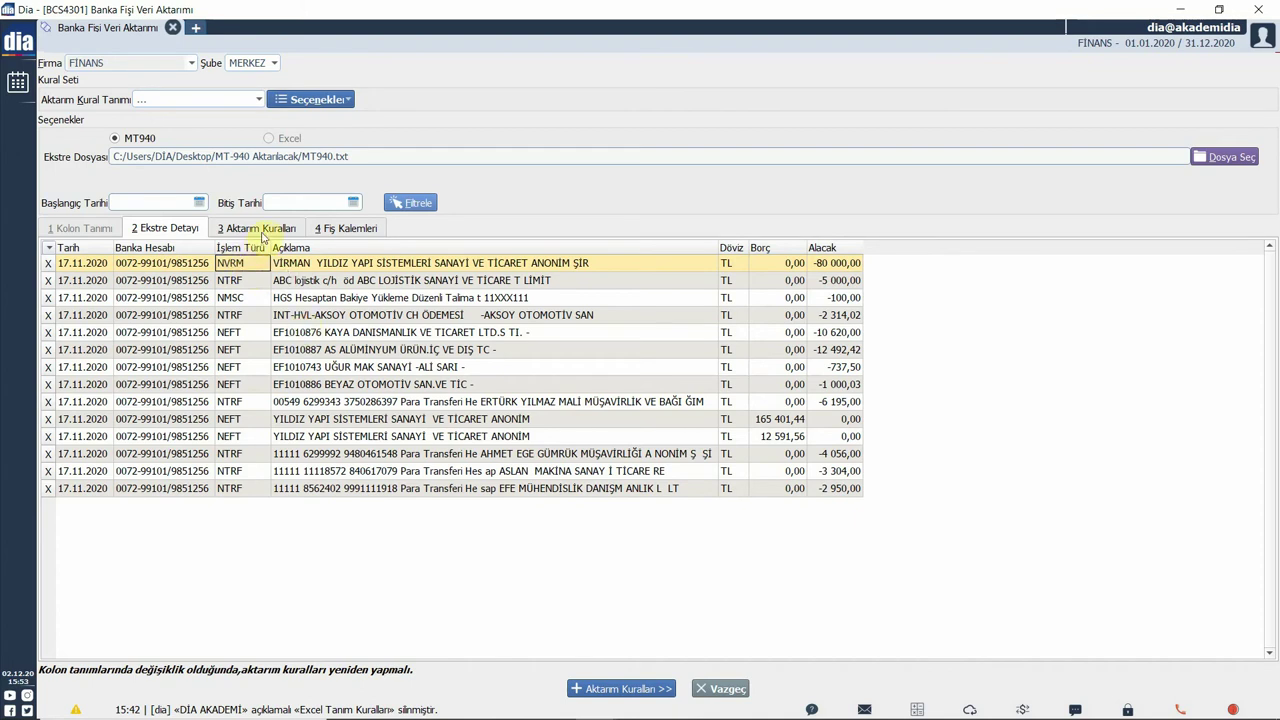
{"action": "left_click", "coordinate": [263, 230]}
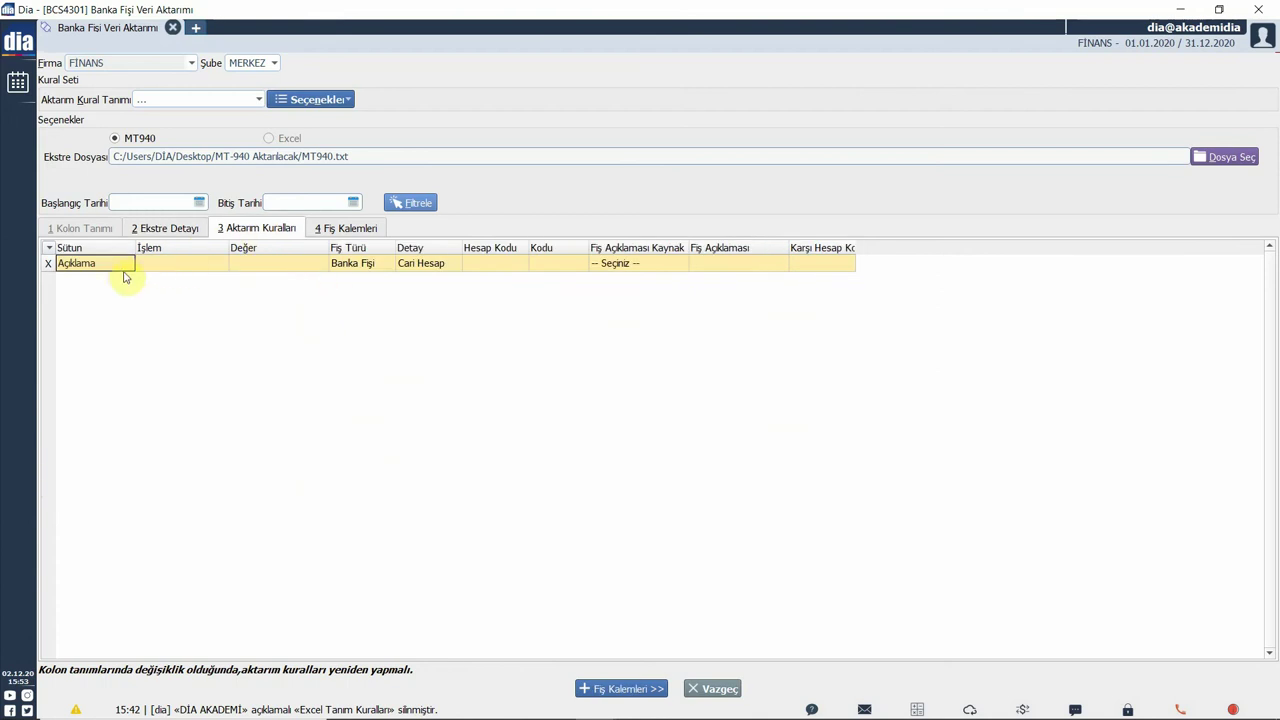
{"action": "left_click", "coordinate": [155, 334]}
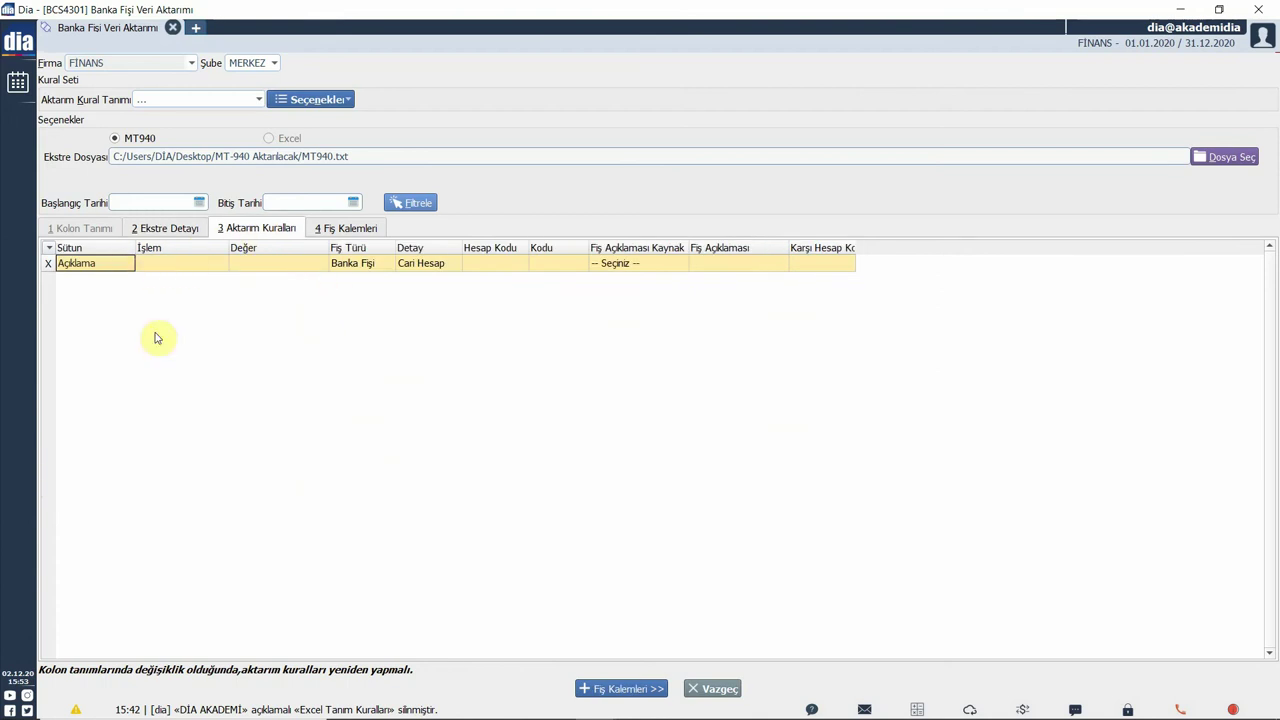
{"action": "left_click", "coordinate": [157, 336]}
{"action": "left_click", "coordinate": [126, 309]}
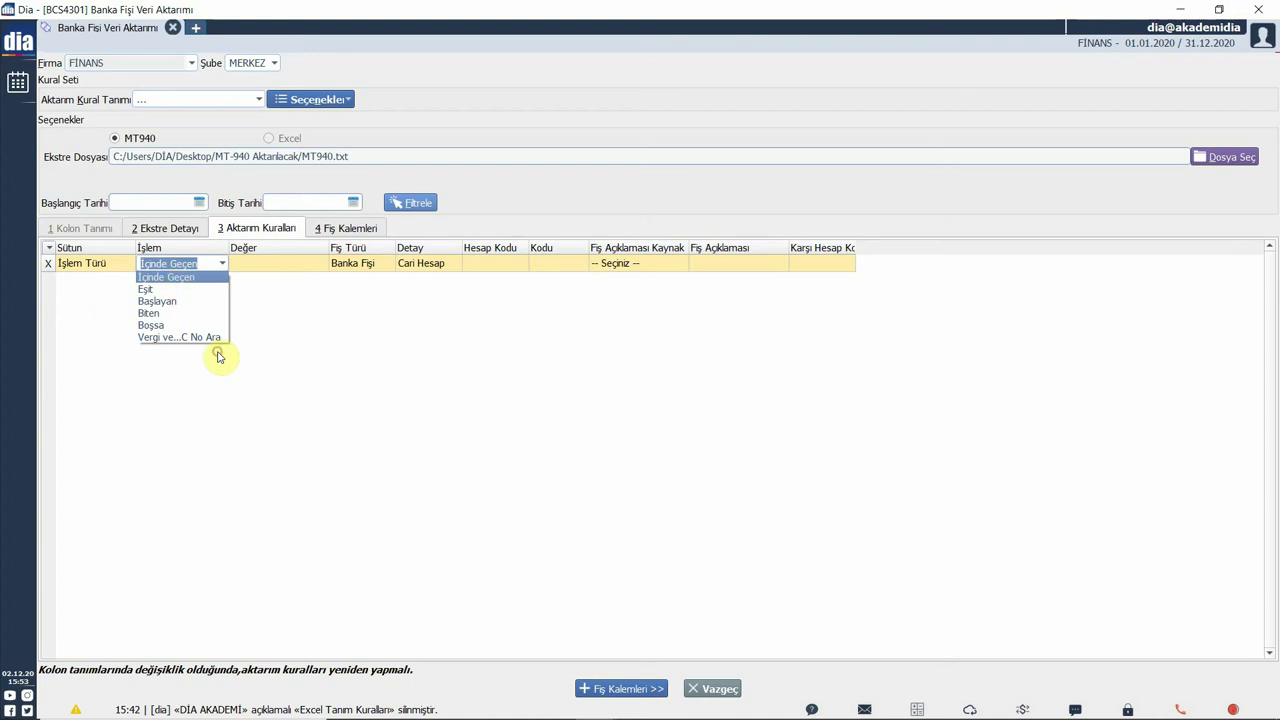
{"action": "key", "text": "Tab"}
{"action": "type", "text": "NVRM"}
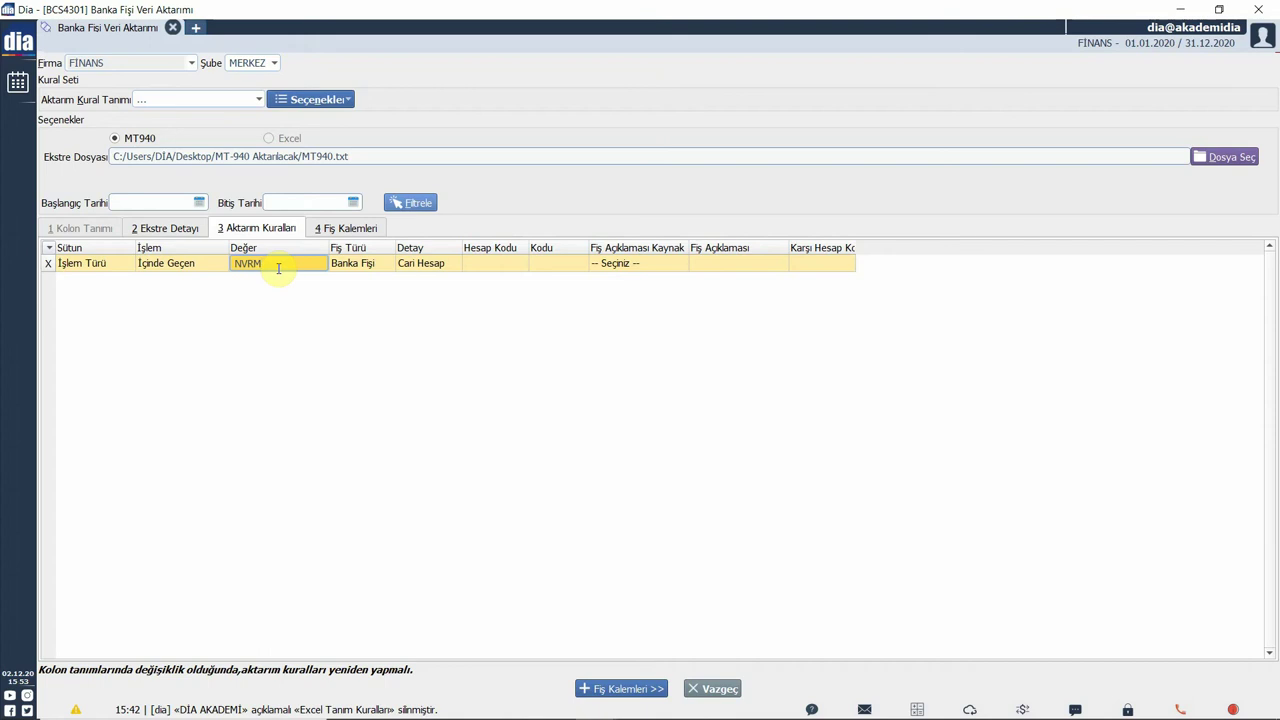
Set the NVRM rule's voucher type to Virman with detail Cari Hesap, and choose the GARANTİBANKASI account as its account code.
{"action": "left_click", "coordinate": [371, 266]}
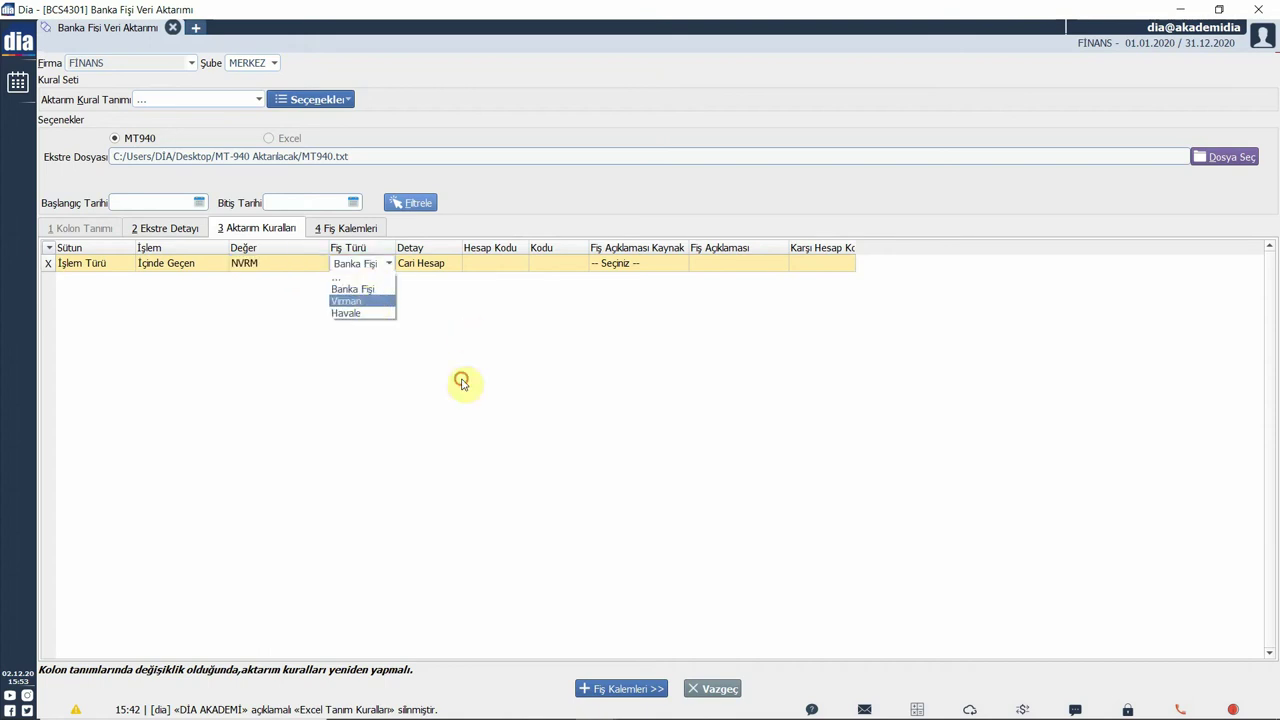
{"action": "key", "text": "Tab"}
{"action": "left_click", "coordinate": [421, 289]}
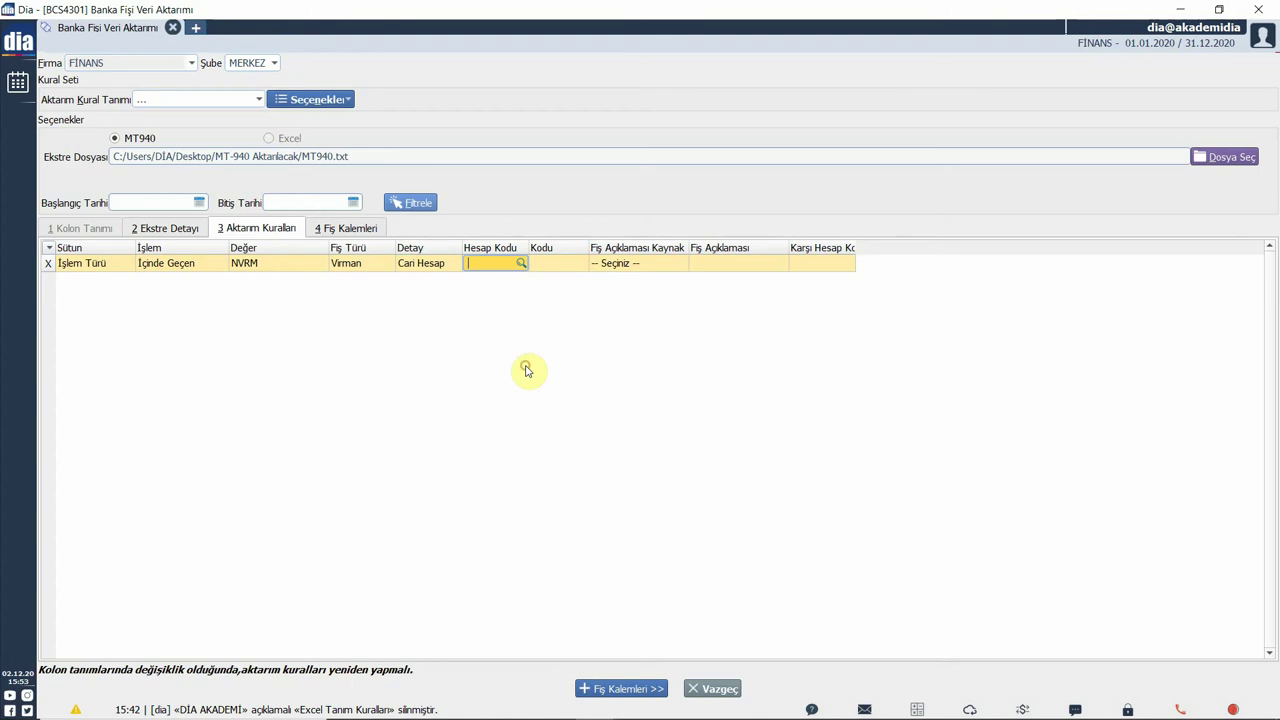
{"action": "left_click", "coordinate": [519, 263]}
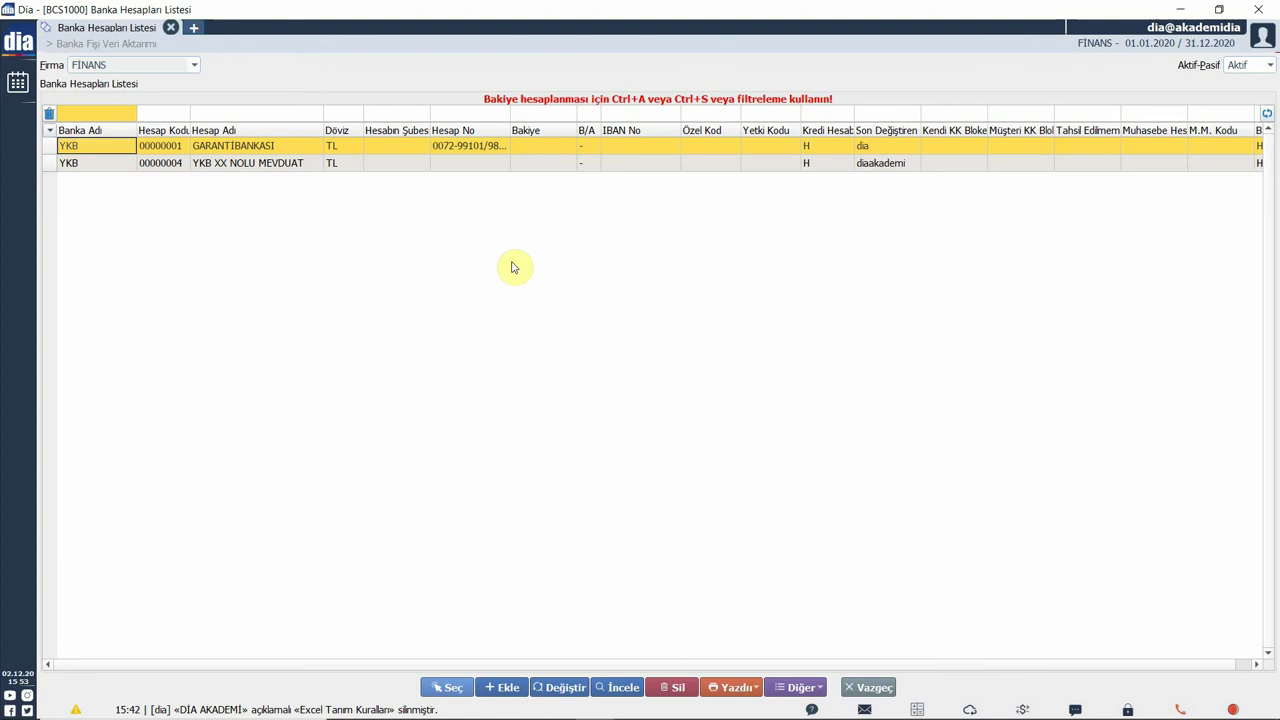
{"action": "left_click", "coordinate": [289, 150]}
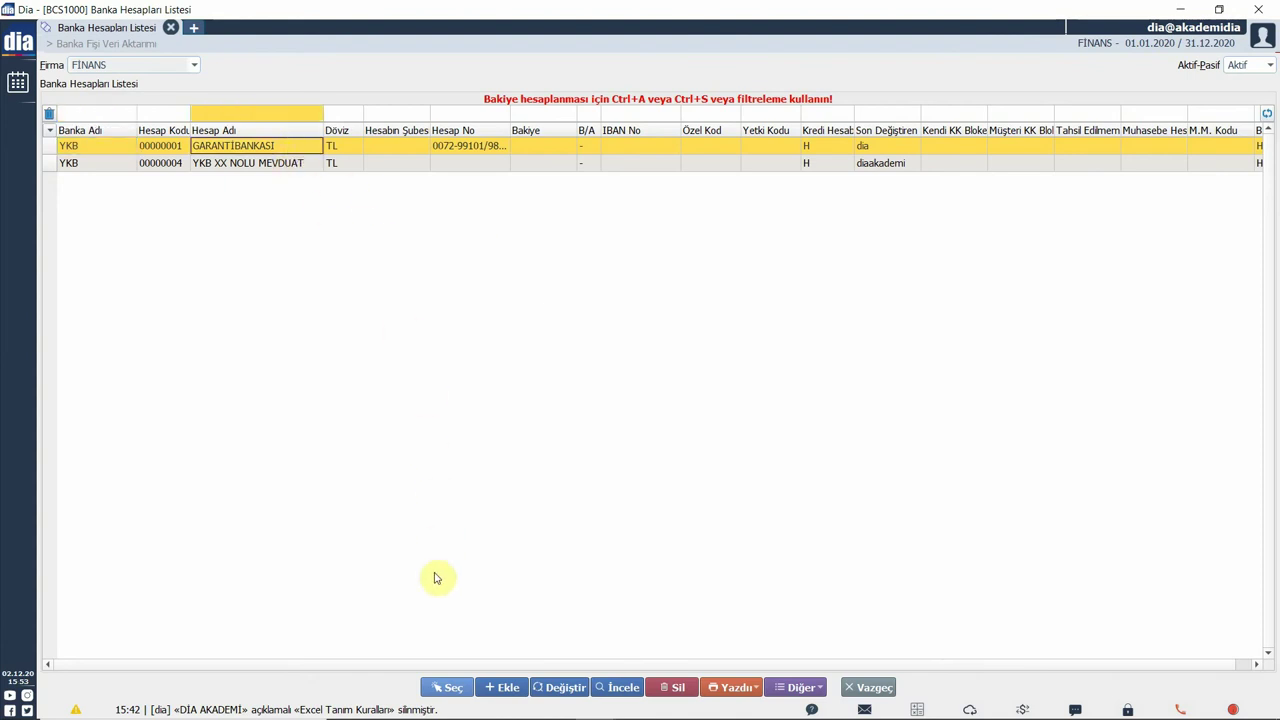
{"action": "left_click", "coordinate": [444, 688]}
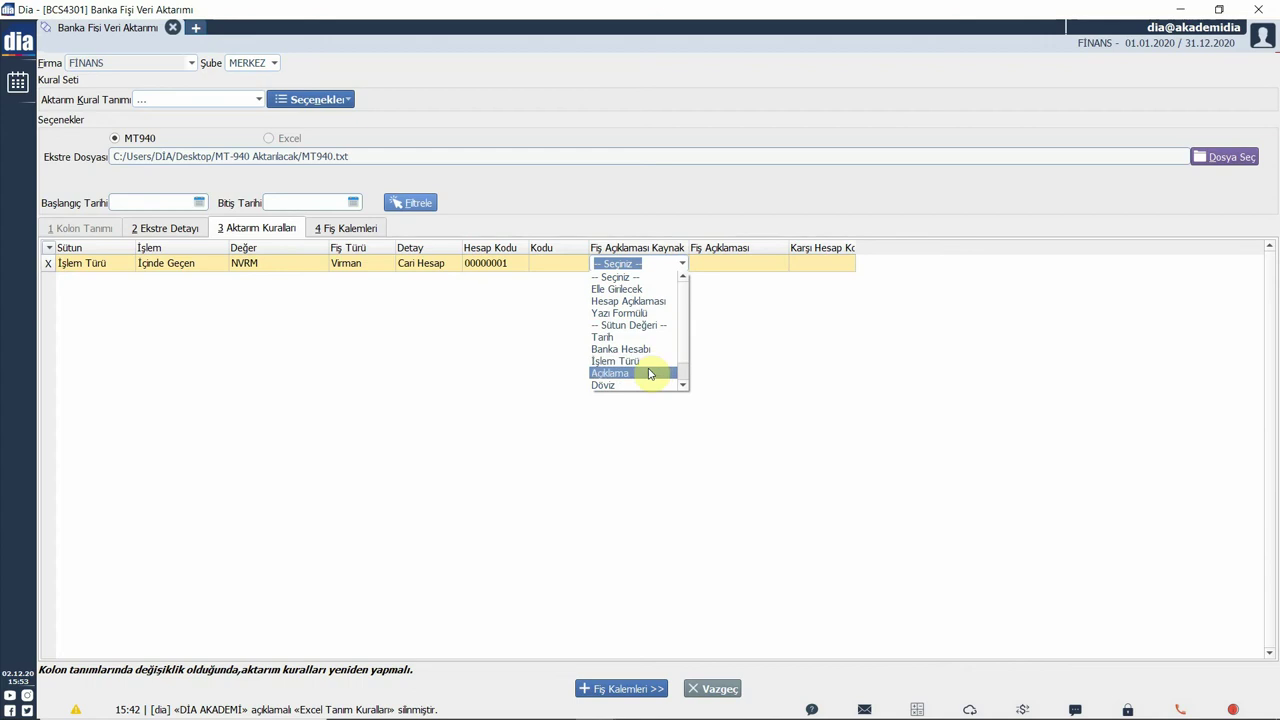
Set the NVRM rule's voucher description source to Elle Girilecek and enter the description "VİRMAN İŞLEM TÜRÜ".
{"action": "scroll", "coordinate": [643, 383], "scroll_direction": "down", "scroll_amount": 1}
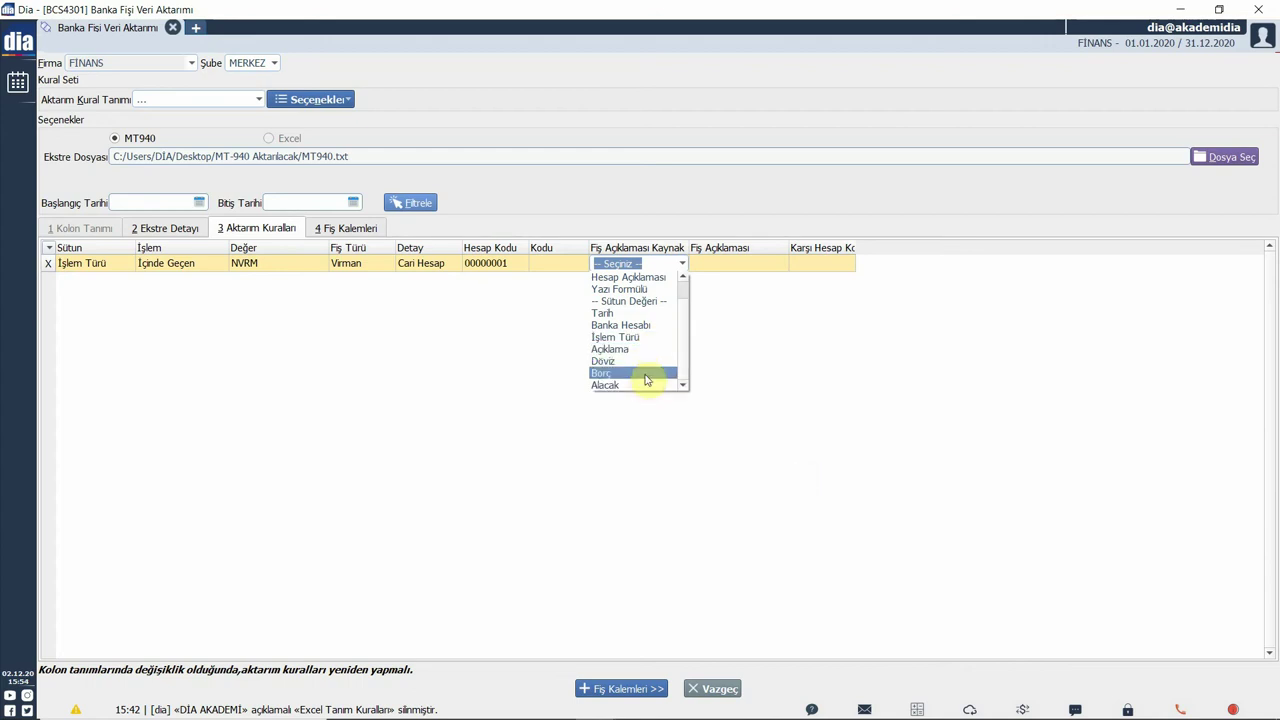
{"action": "scroll", "coordinate": [658, 340], "scroll_direction": "up", "scroll_amount": 1}
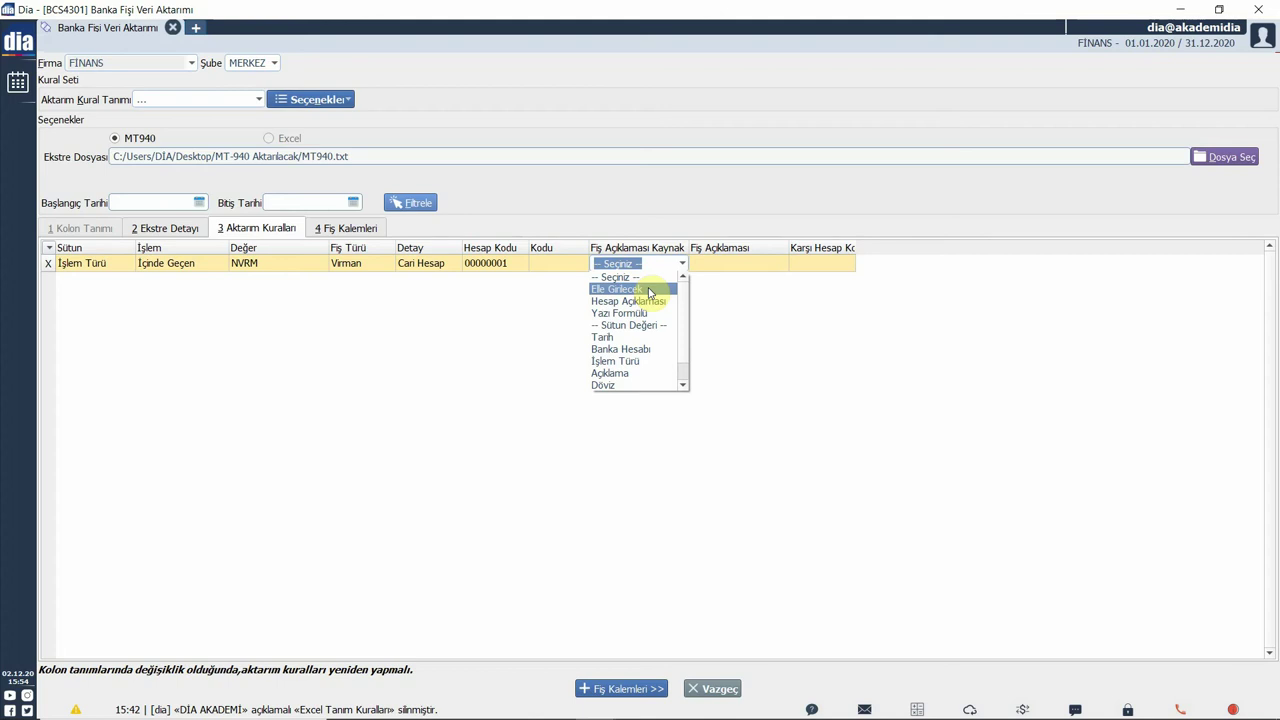
{"action": "left_click", "coordinate": [711, 263]}
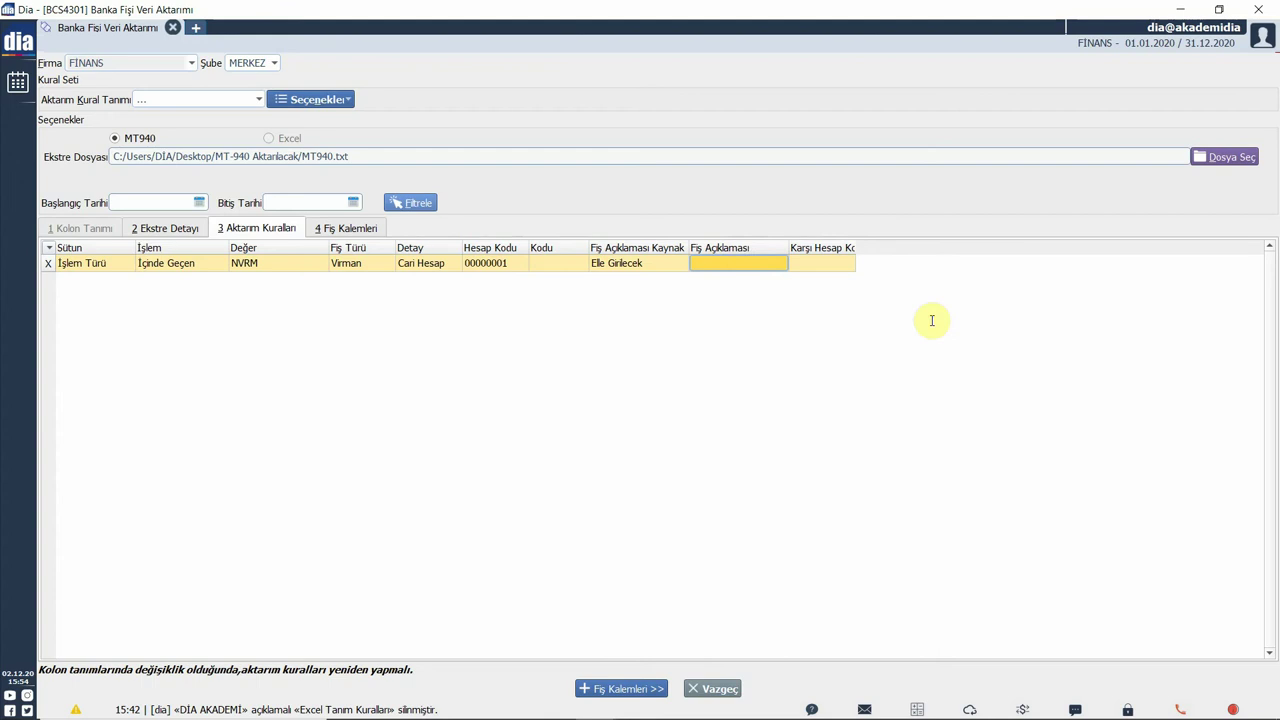
{"action": "type", "text": "VIRMAN İŞLEM TÜRÜ"}
Choose the YKB XX NOLU MEVDUAT account as the NVRM rule's counter account.
{"action": "left_click", "coordinate": [838, 262]}
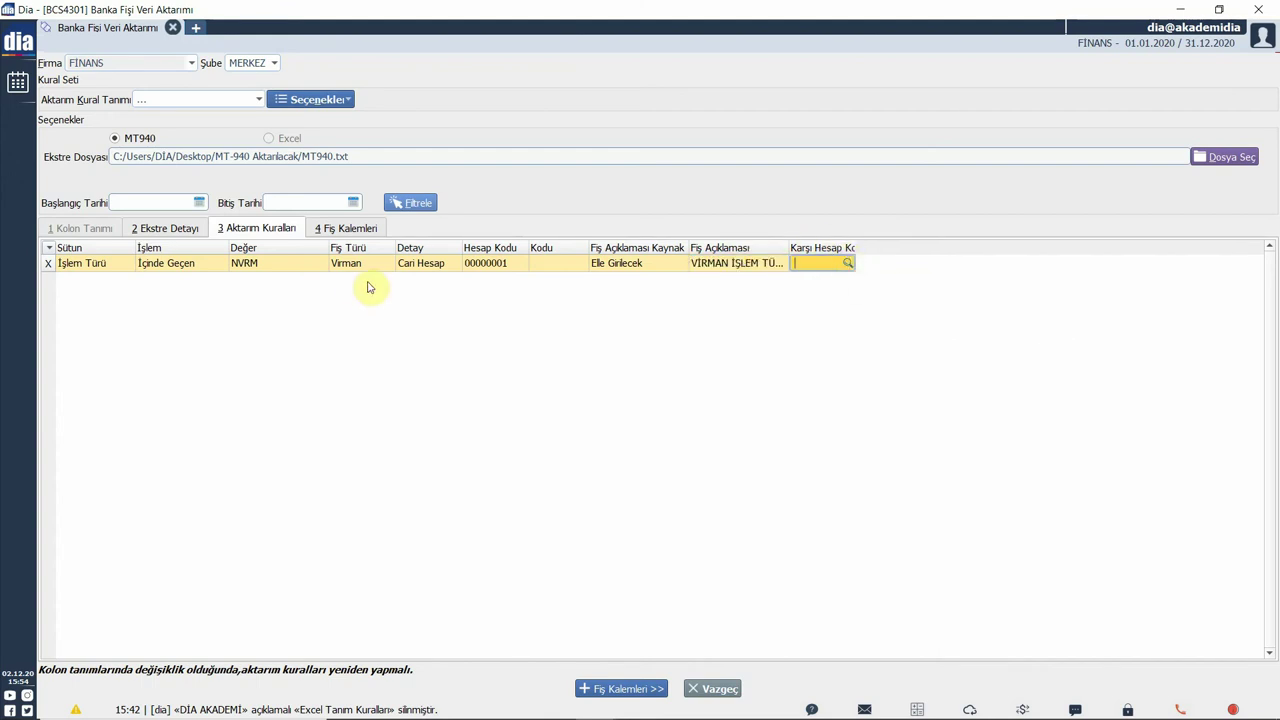
{"action": "left_click", "coordinate": [840, 262]}
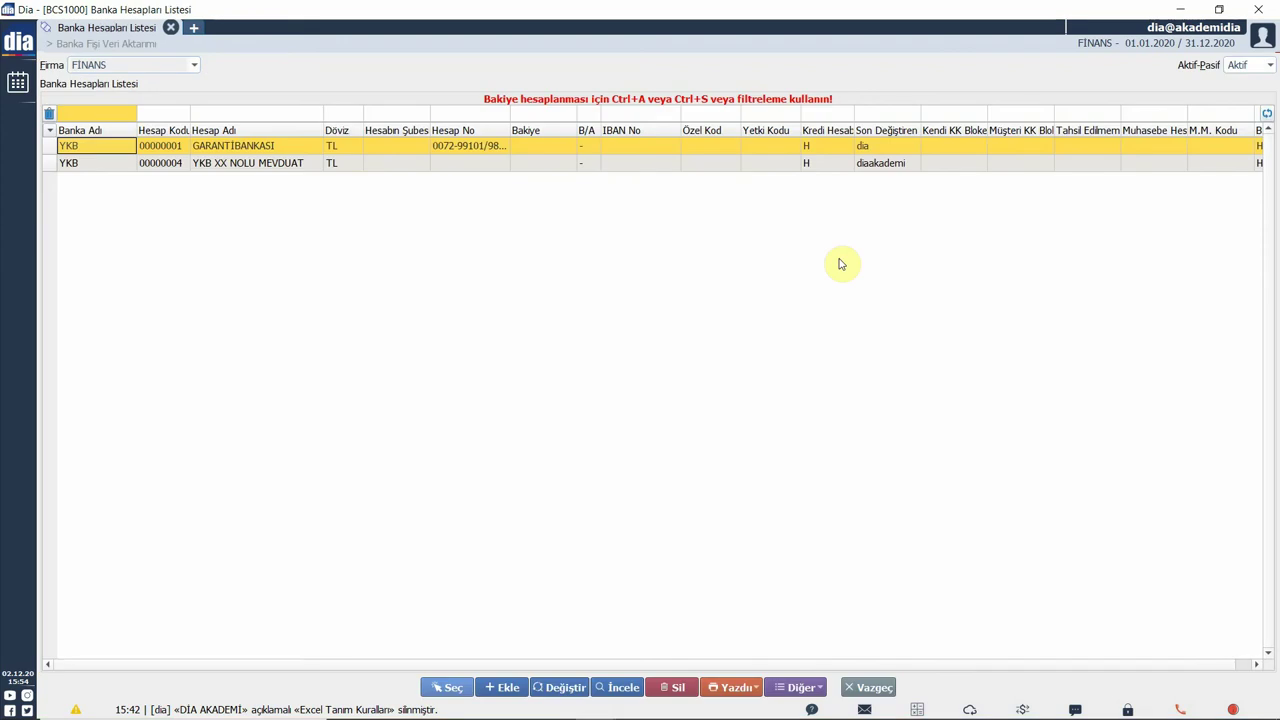
{"action": "left_click", "coordinate": [305, 165]}
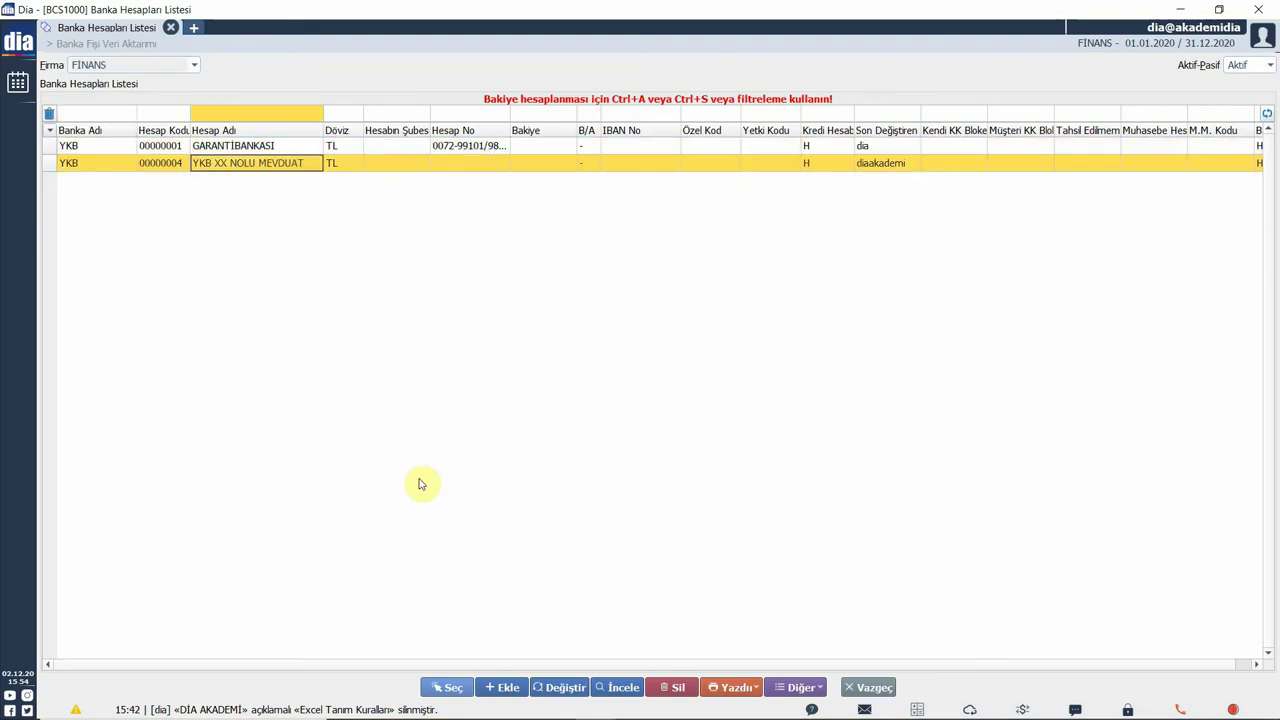
{"action": "left_click", "coordinate": [453, 688]}
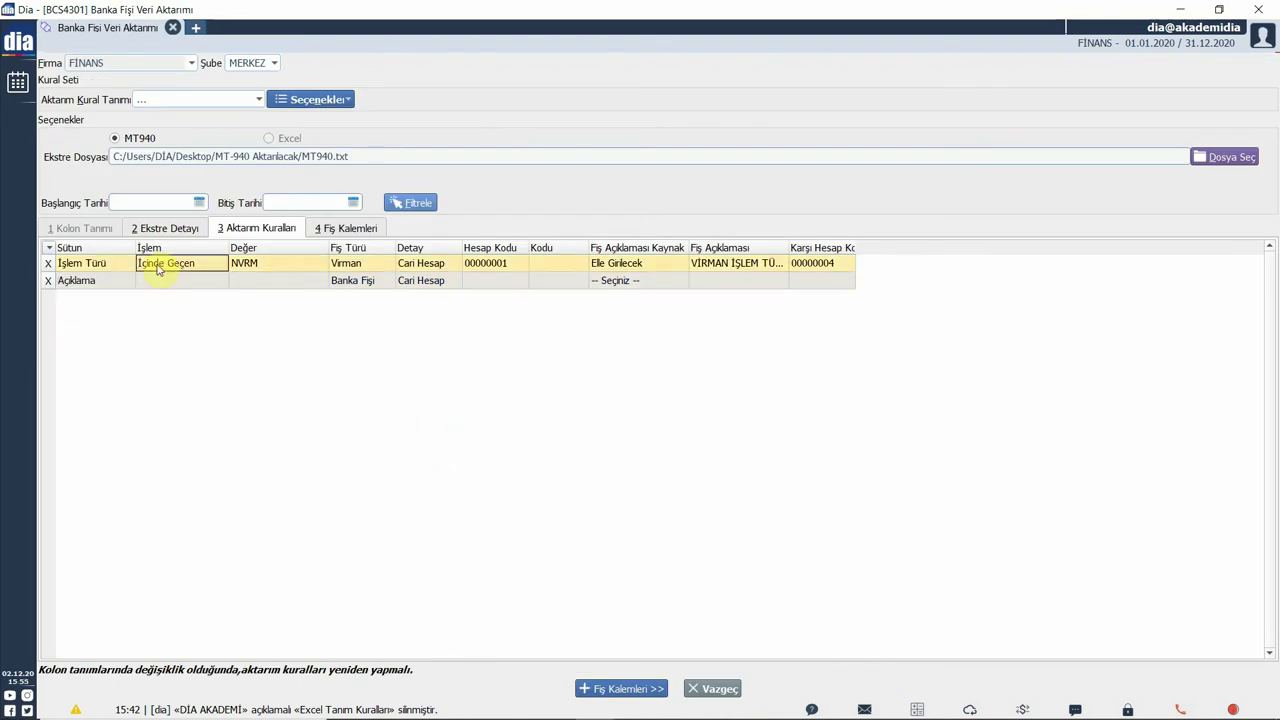
Copy the words "ABC LOJİSTİK" from the description of the second line in the statement details.
{"action": "left_click", "coordinate": [199, 233]}
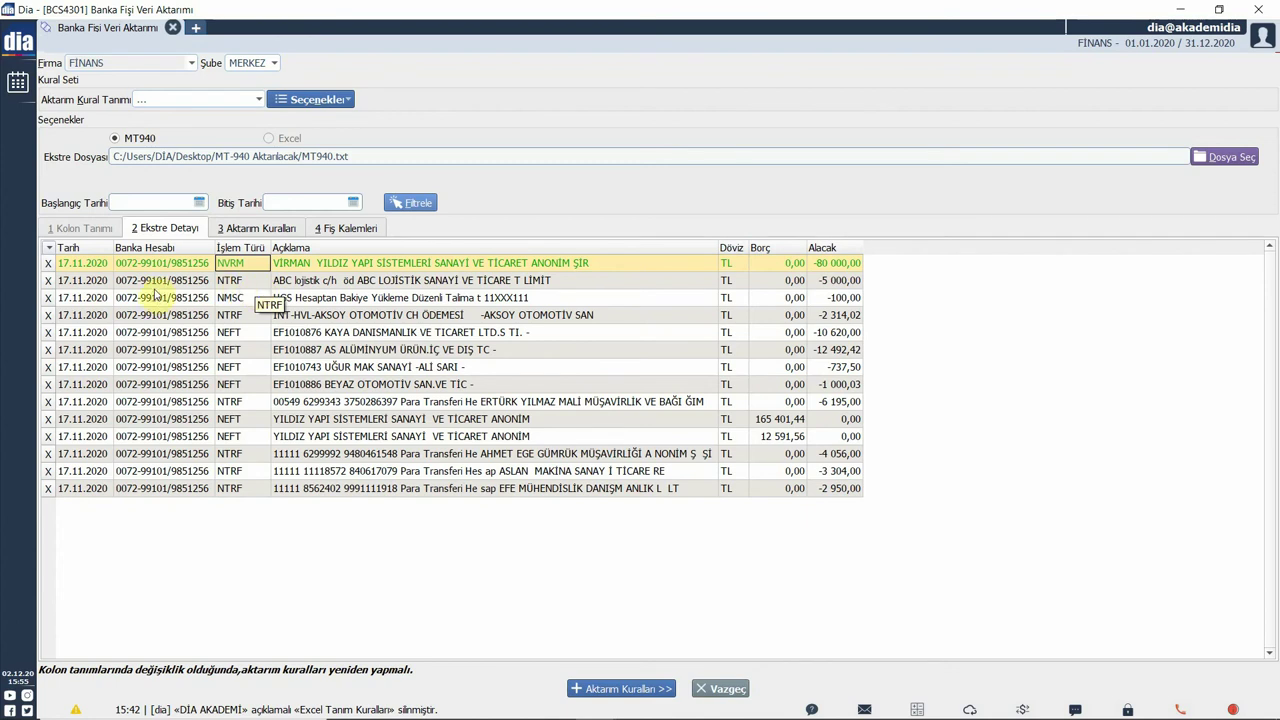
{"action": "left_click", "coordinate": [290, 281]}
{"action": "left_click", "coordinate": [363, 281]}
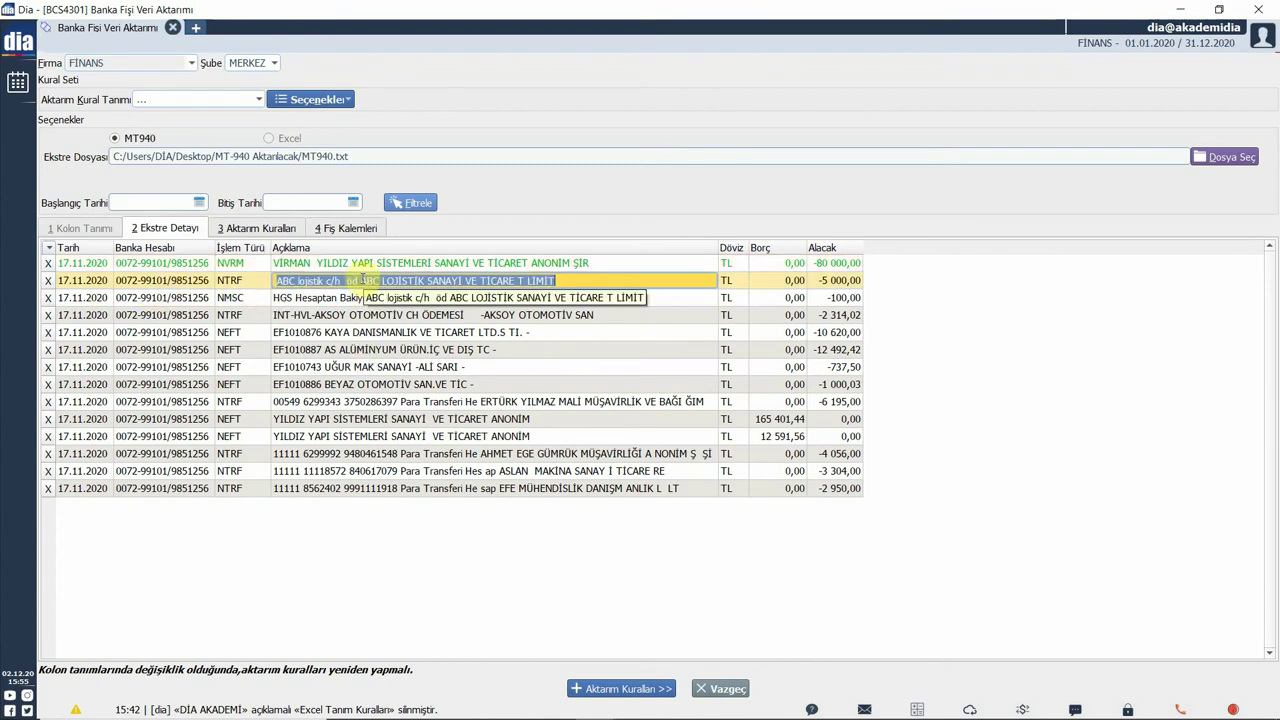
{"action": "left_click_drag", "start_coordinate": [363, 281], "coordinate": [425, 281]}
{"action": "key", "text": "ctrl+c"}
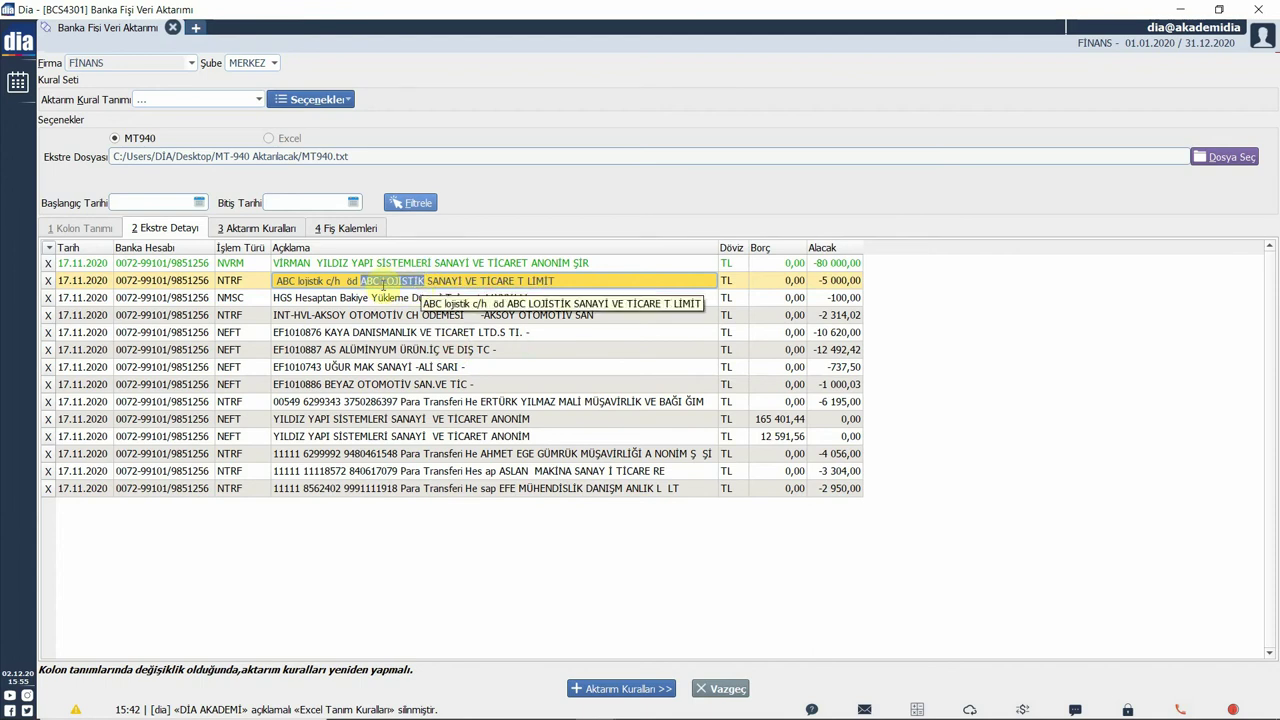
Define the second transfer rule's condition: column Açıklama, operation İçinde Geçen, with the copied text "ABC LOJİSTİK" as value.
{"action": "left_click", "coordinate": [264, 229]}
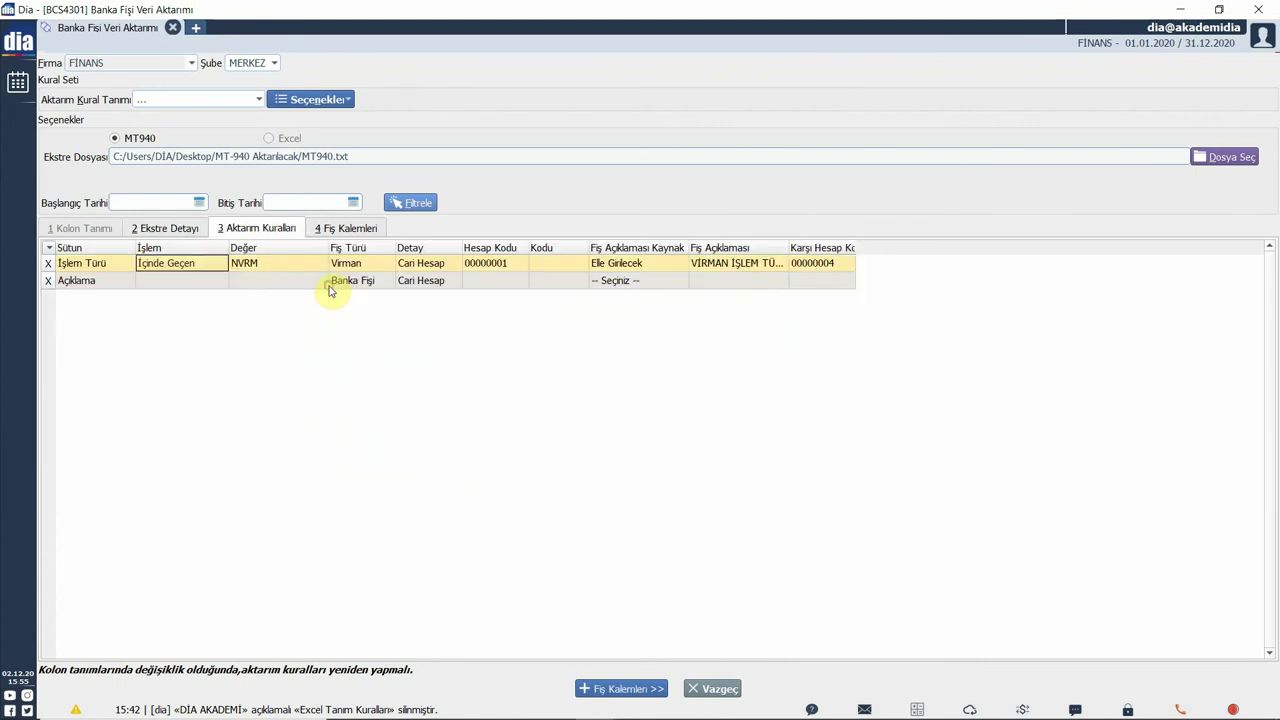
{"action": "left_click", "coordinate": [118, 286]}
{"action": "left_click", "coordinate": [171, 280]}
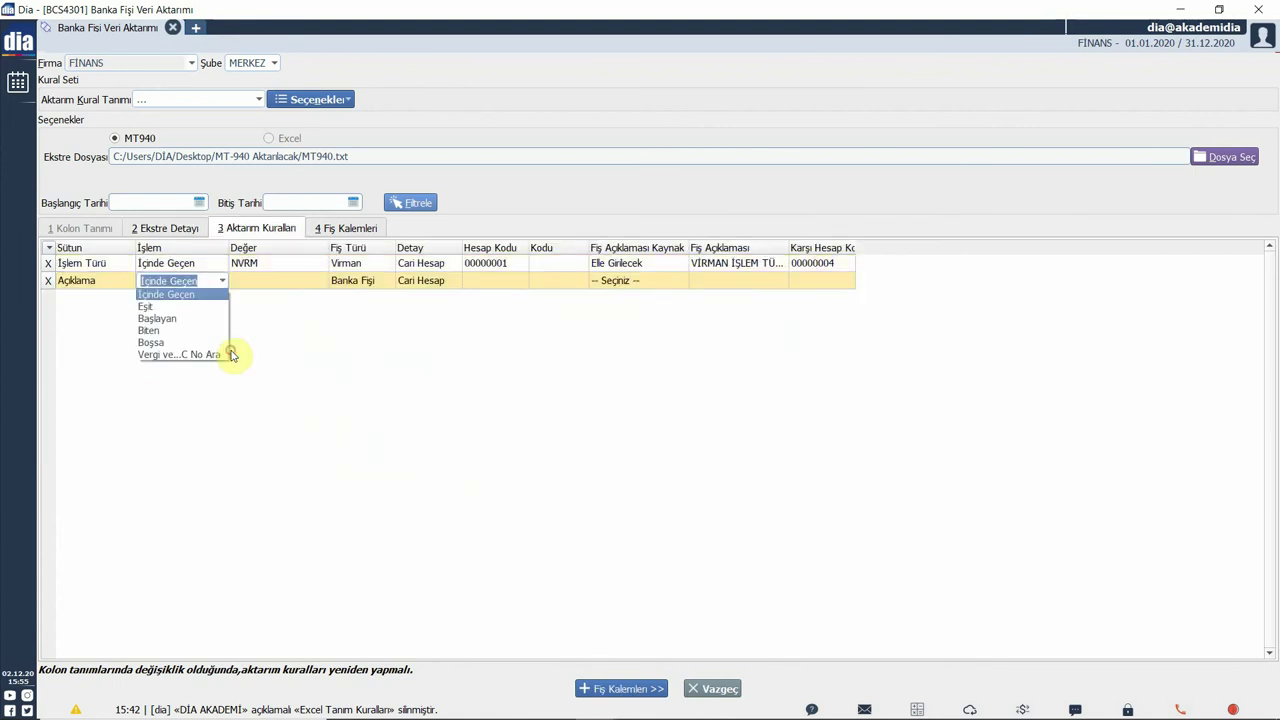
{"action": "left_click", "coordinate": [178, 296]}
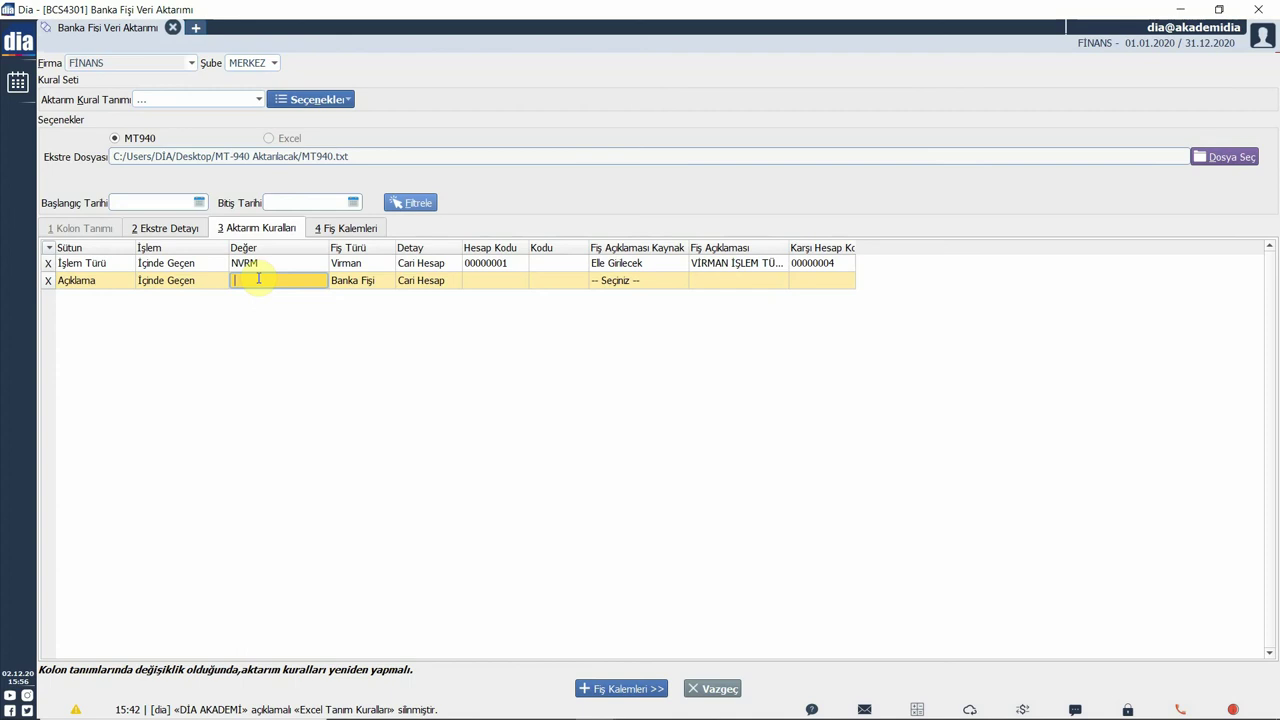
{"action": "key", "text": "ctrl+v"}
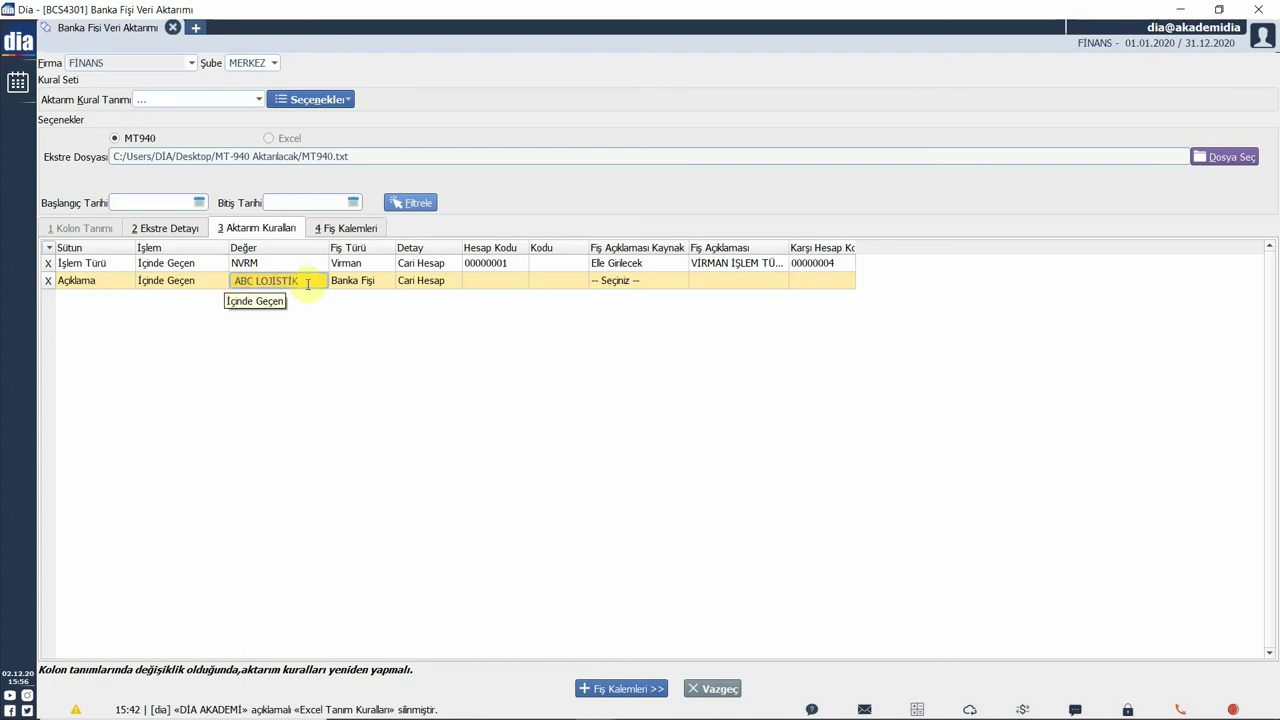
Set the ABC LOJİSTİK rule's voucher type to Banka Fişi and its detail to Cari Hesap.
{"action": "left_click", "coordinate": [380, 288]}
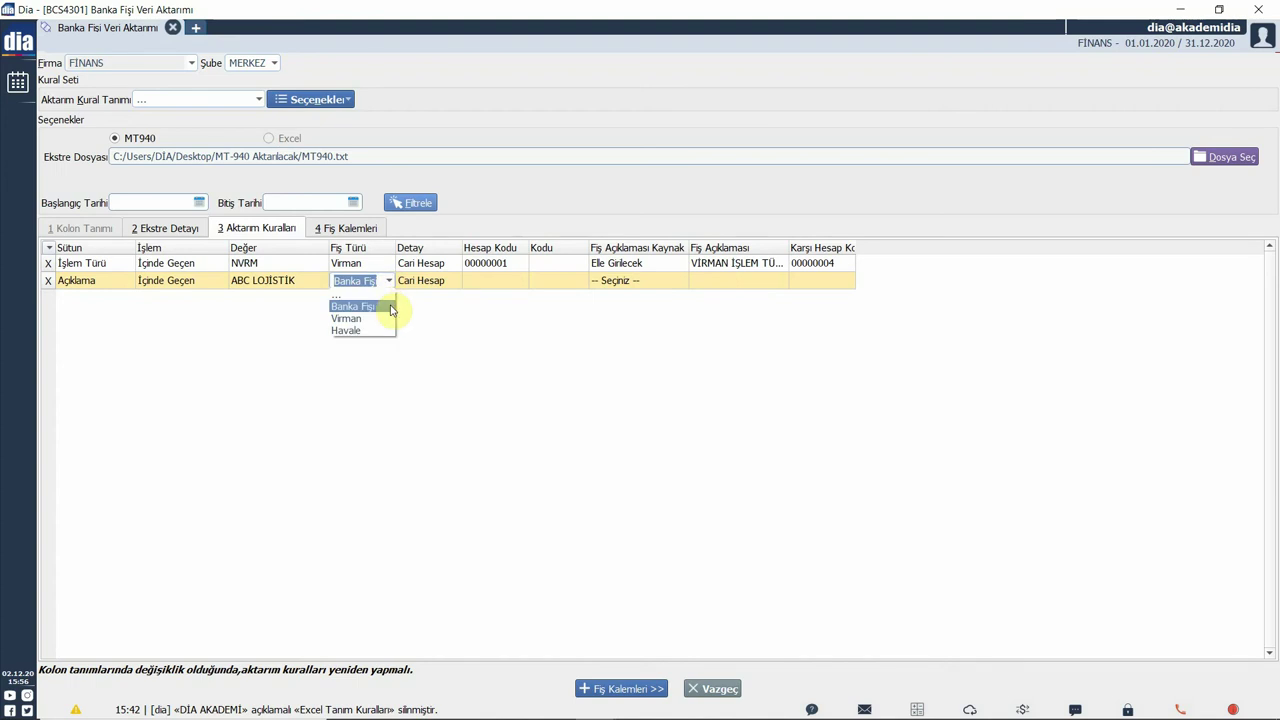
{"action": "left_click", "coordinate": [389, 306]}
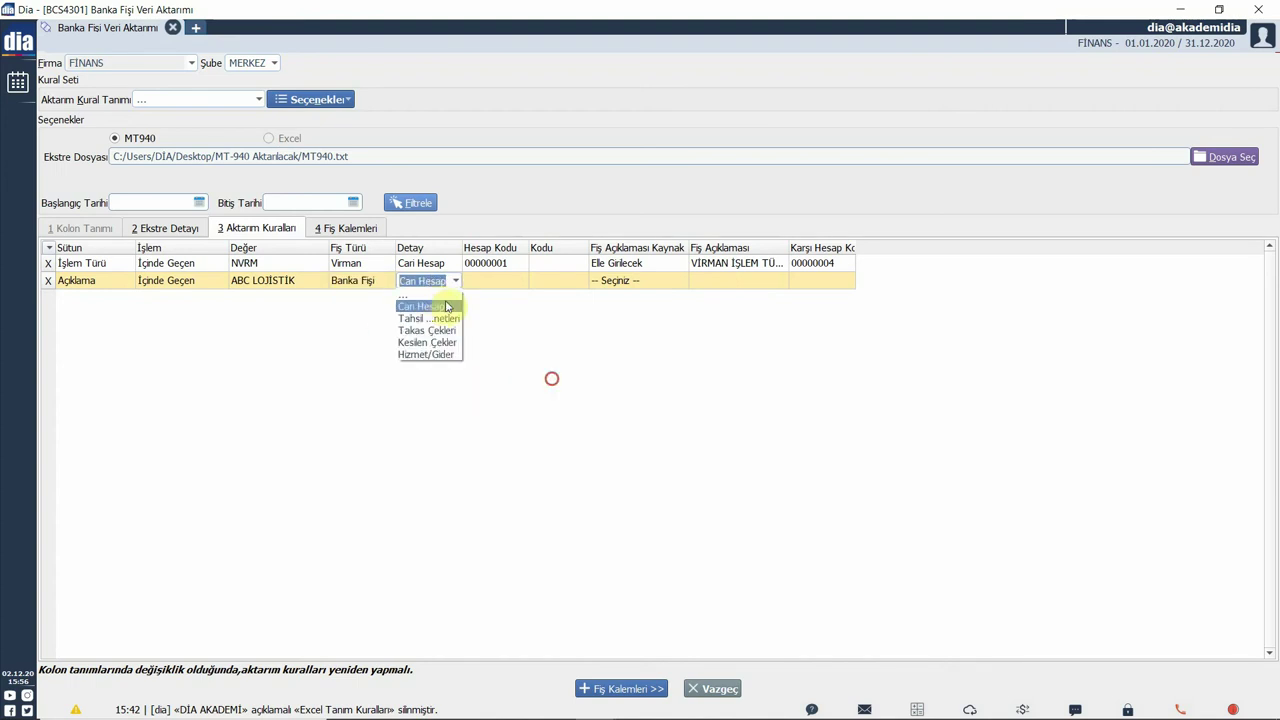
{"action": "left_click", "coordinate": [516, 283]}
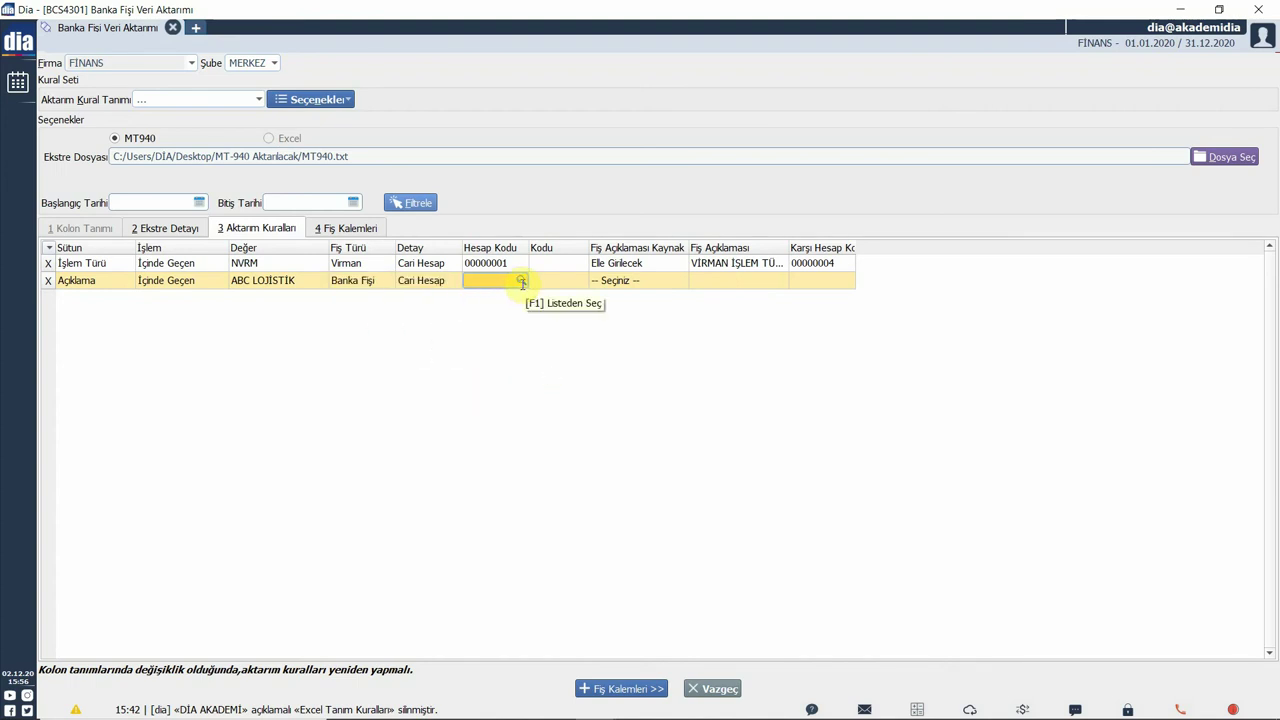
Choose the GARANTİBANKASI account for the ABC LOJİSTİK rule and set its voucher description source to Hesap Açıklaması.
{"action": "left_click", "coordinate": [521, 283]}
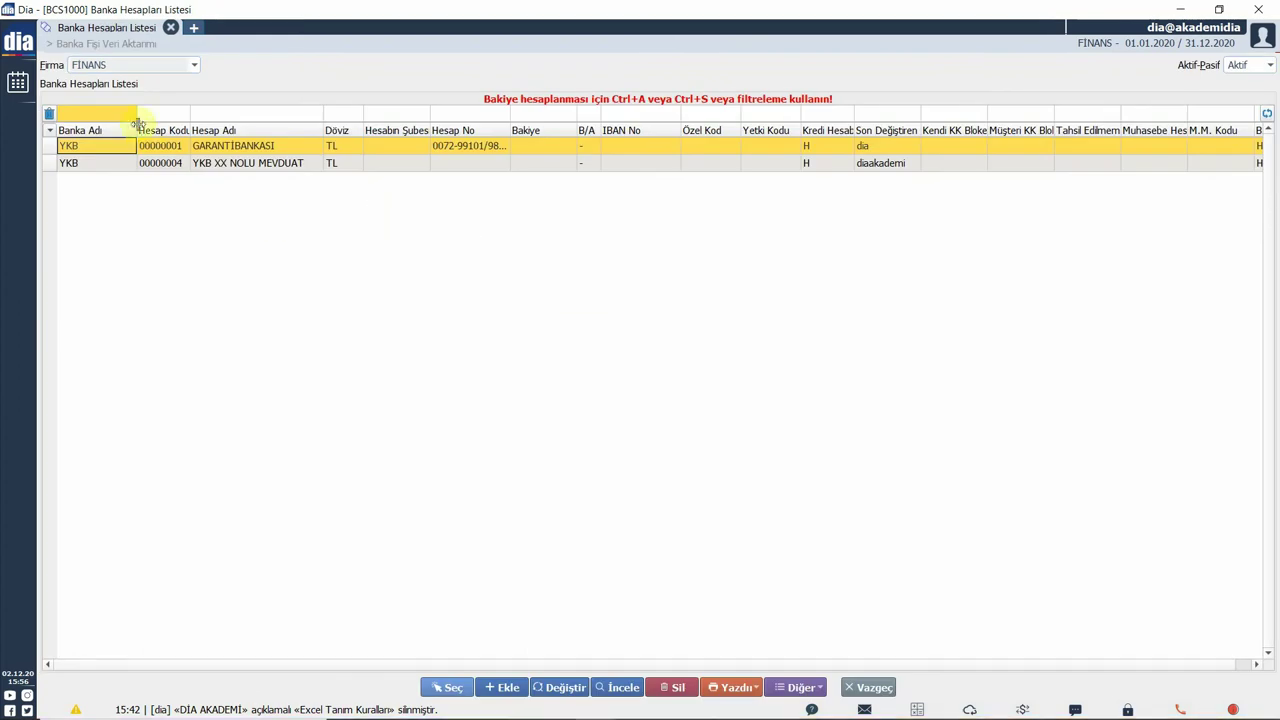
{"action": "left_click_drag", "start_coordinate": [143, 139], "coordinate": [293, 192]}
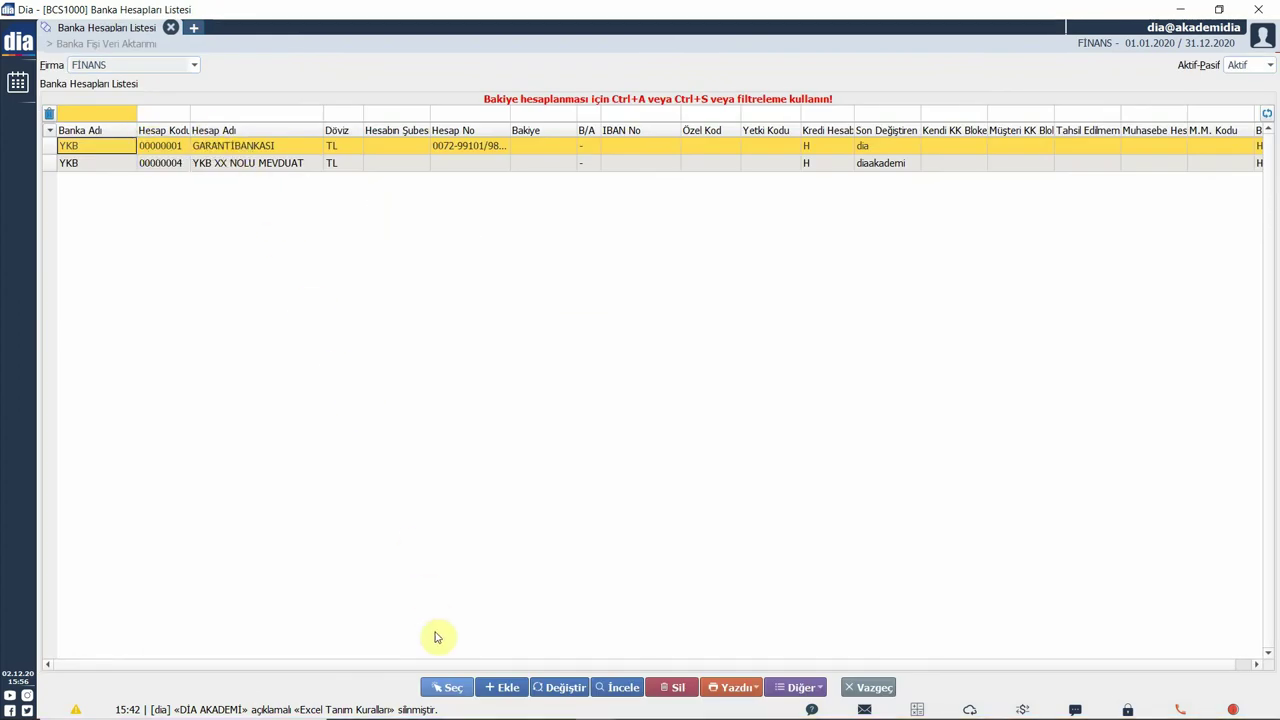
{"action": "left_click", "coordinate": [447, 687]}
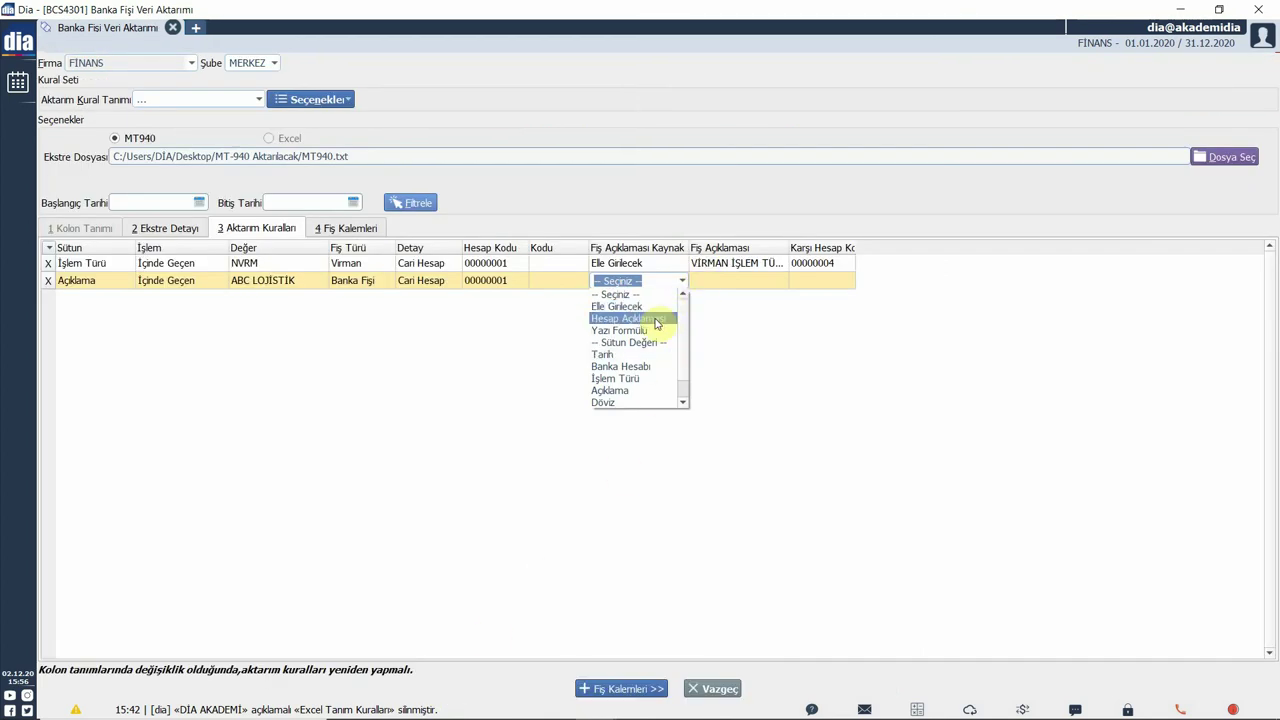
{"action": "key", "text": "Return"}
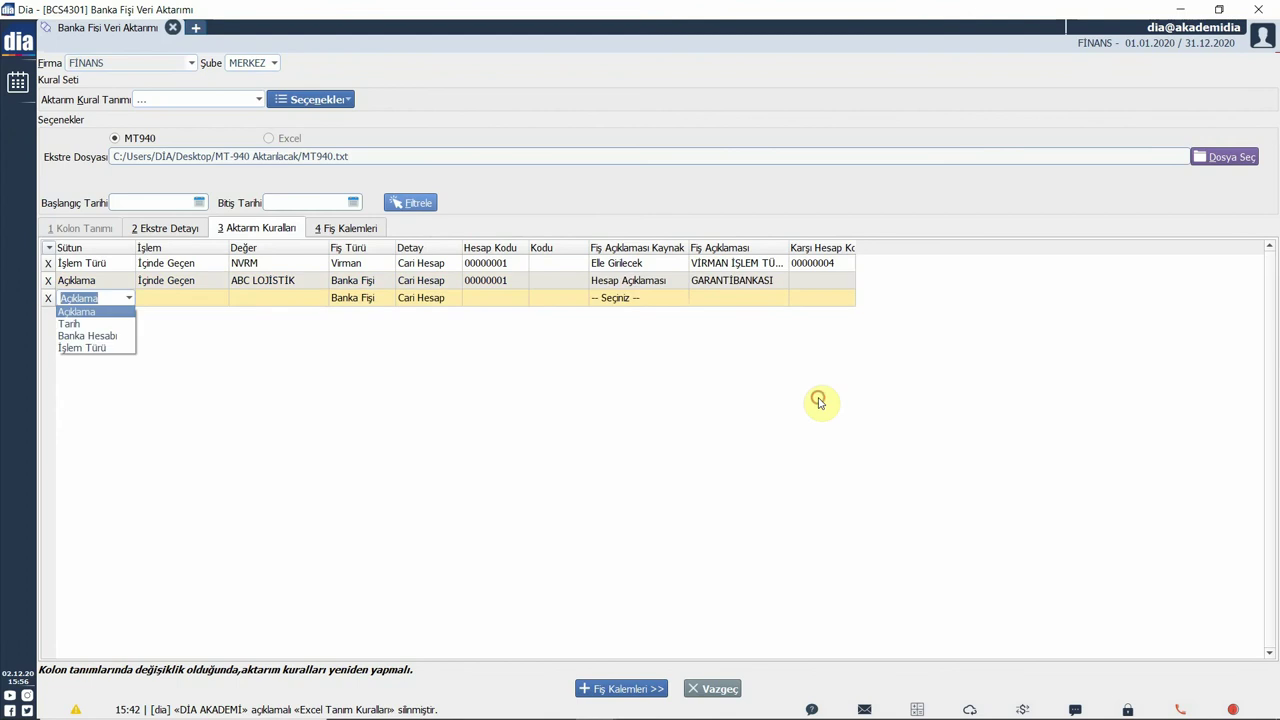
Define the third transfer rule's condition: column İşlem Türü, operation İçinde Geçen, value NEFT, after checking the unmatched statement lines.
{"action": "left_click", "coordinate": [190, 232]}
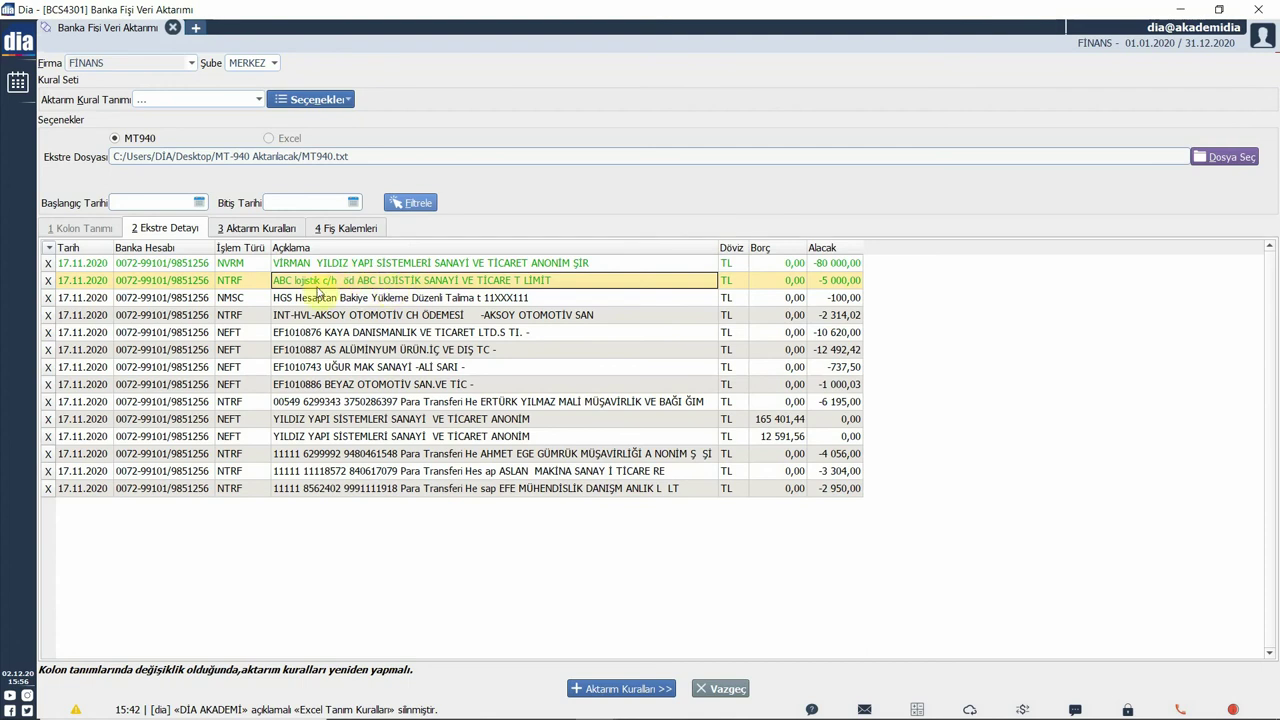
{"action": "left_click", "coordinate": [248, 332]}
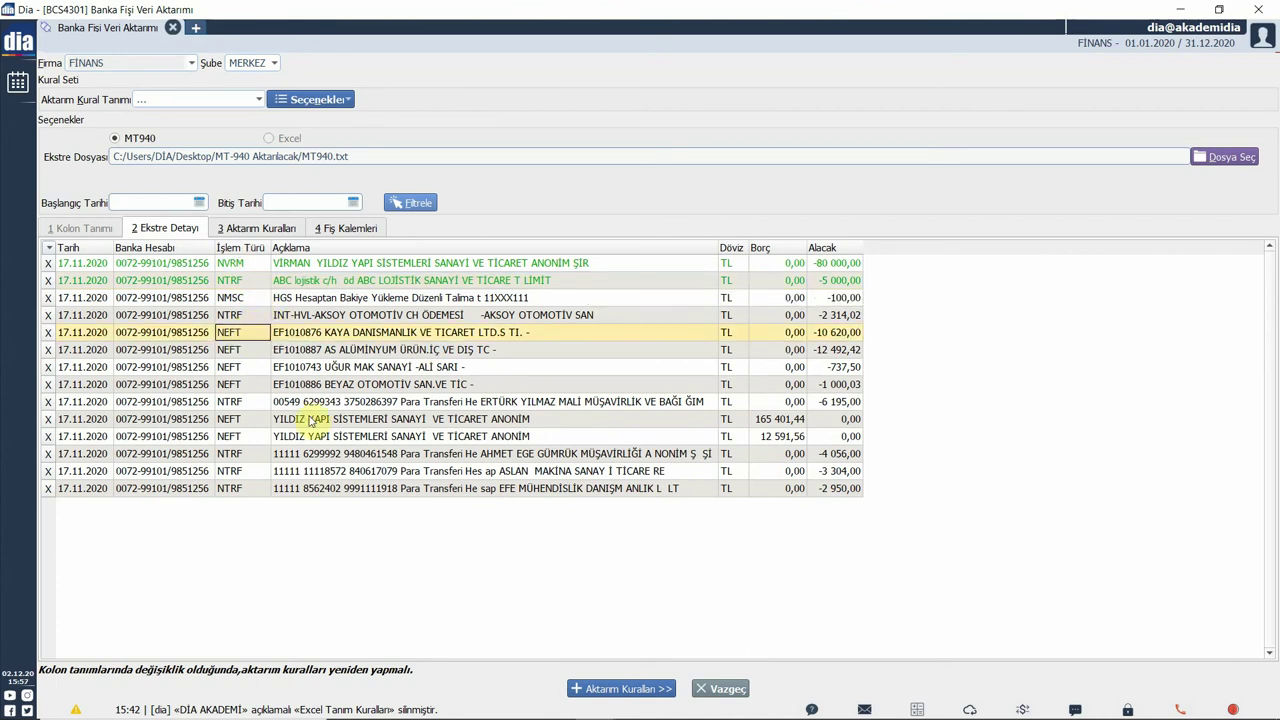
{"action": "left_click", "coordinate": [247, 230]}
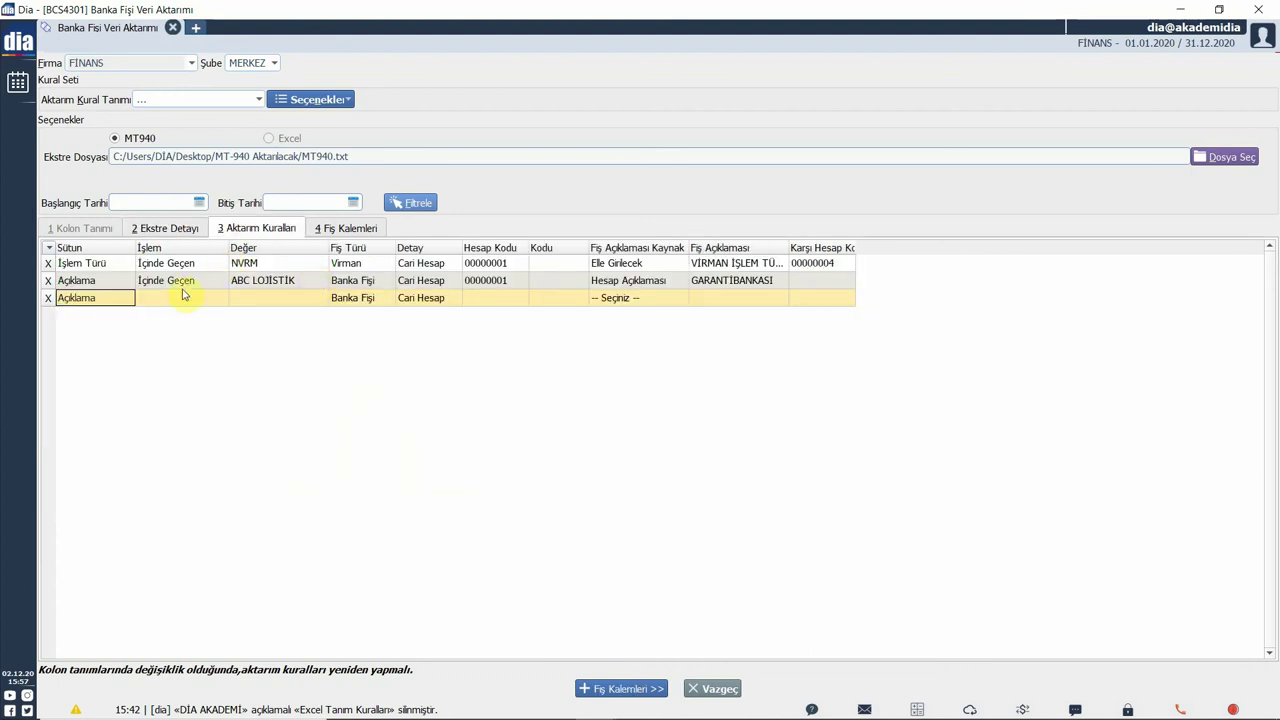
{"action": "left_click", "coordinate": [129, 298]}
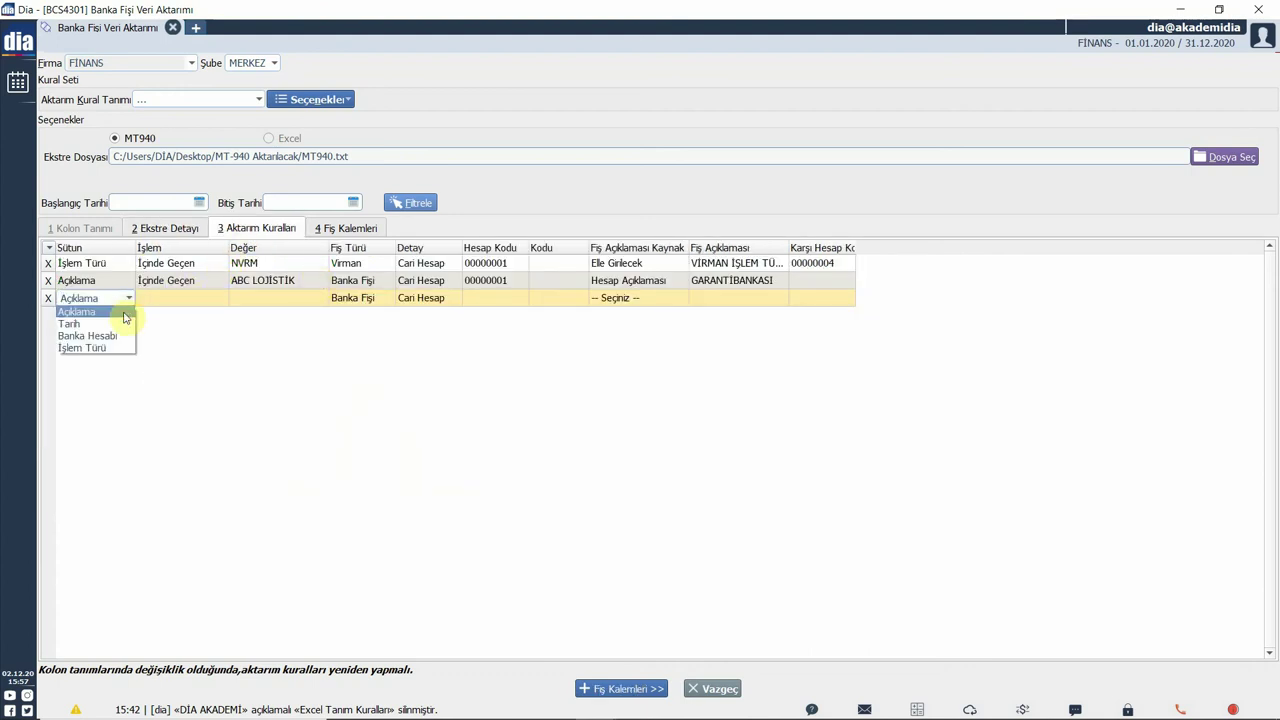
{"action": "left_click", "coordinate": [112, 348]}
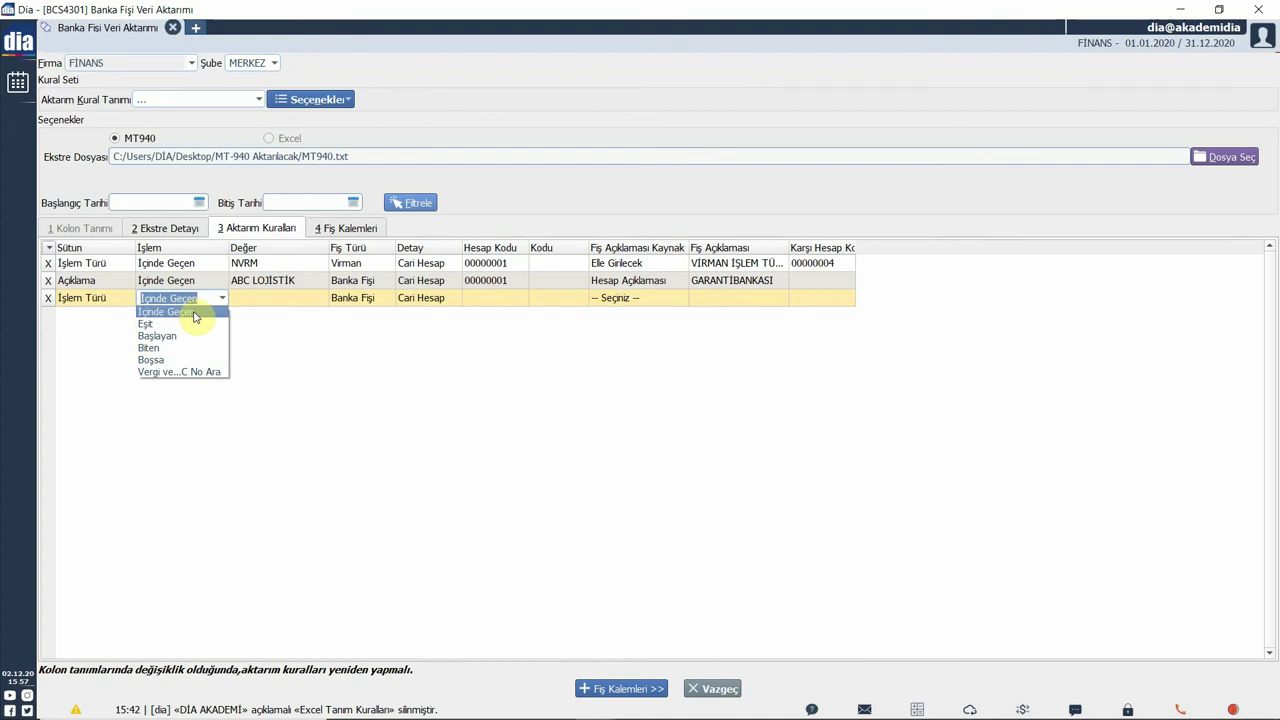
{"action": "left_click", "coordinate": [195, 313]}
{"action": "type", "text": "NEFT"}
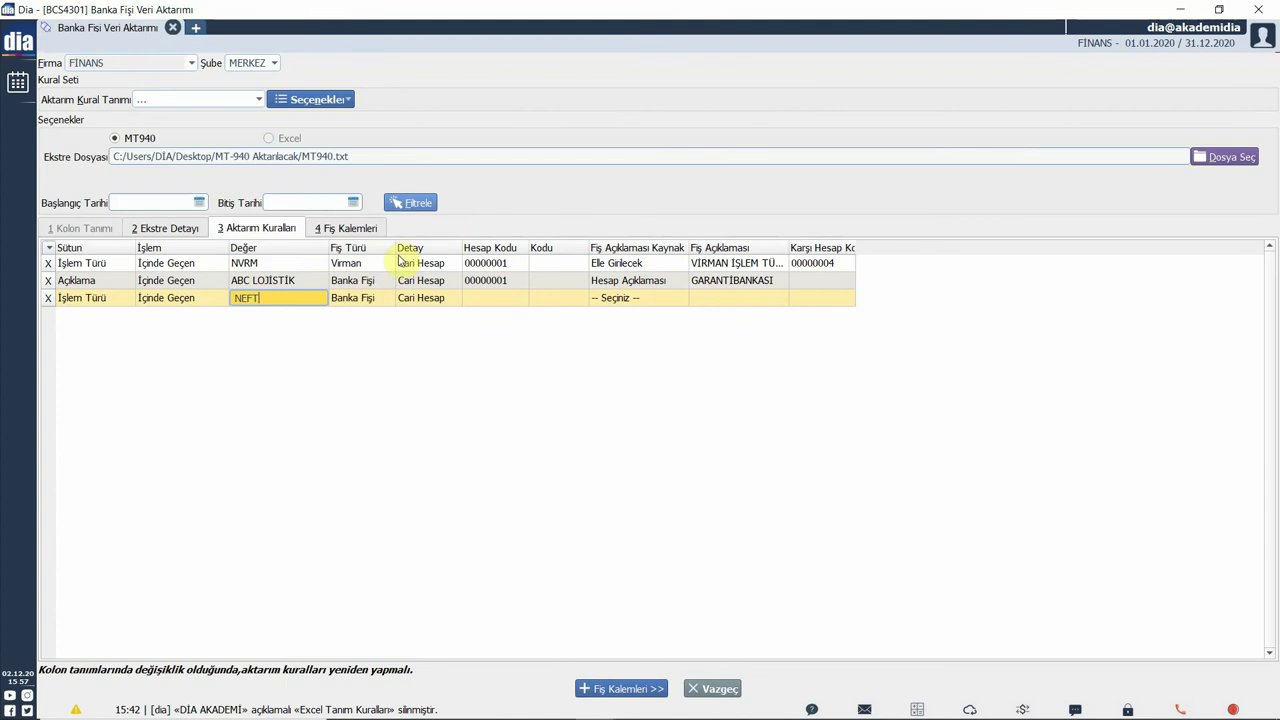
Assign the GARANTİBANKASI account to the NEFT rule with voucher type Banka Fişi, and set its description source to Hesap Açıklaması.
{"action": "left_click", "coordinate": [378, 302]}
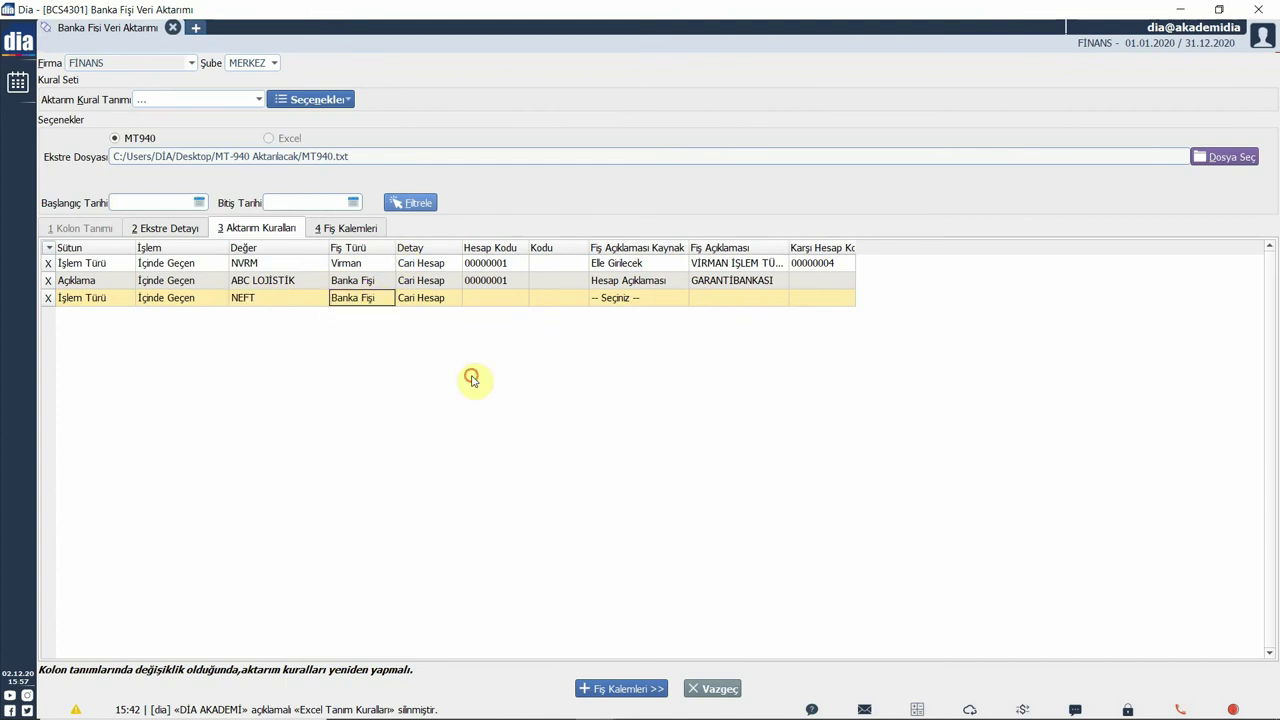
{"action": "left_click", "coordinate": [498, 299]}
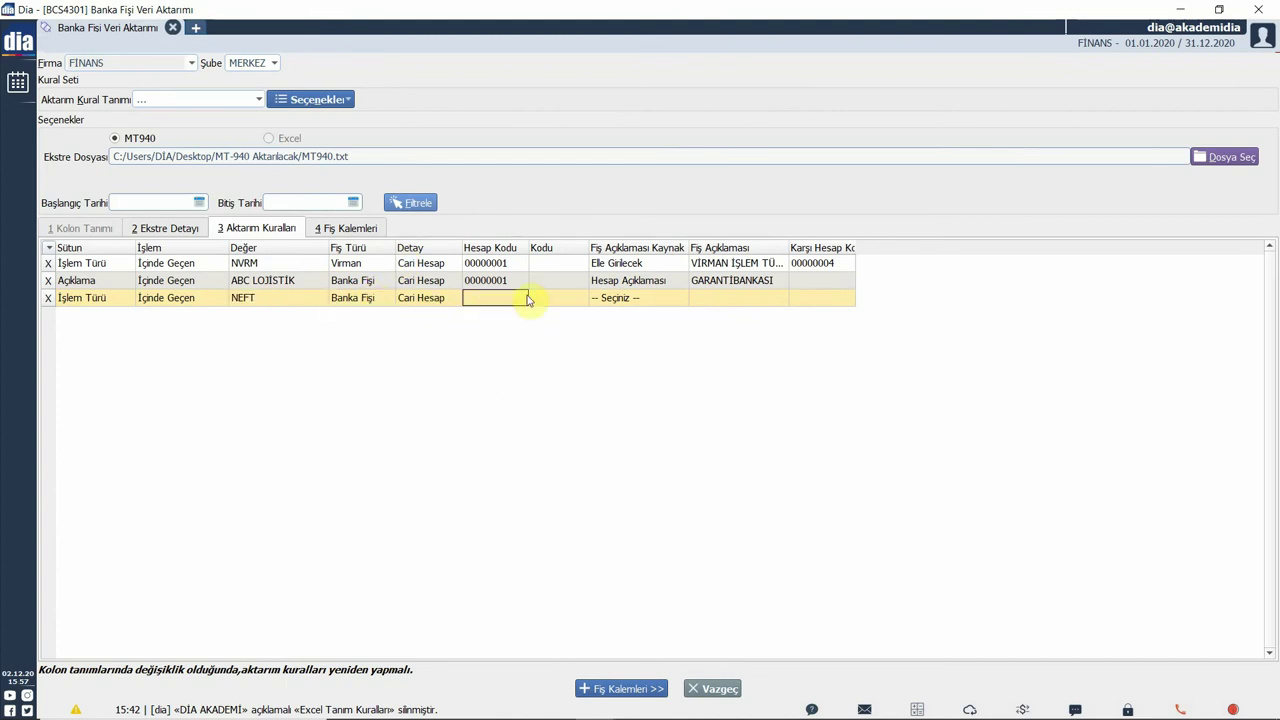
{"action": "left_click", "coordinate": [506, 286]}
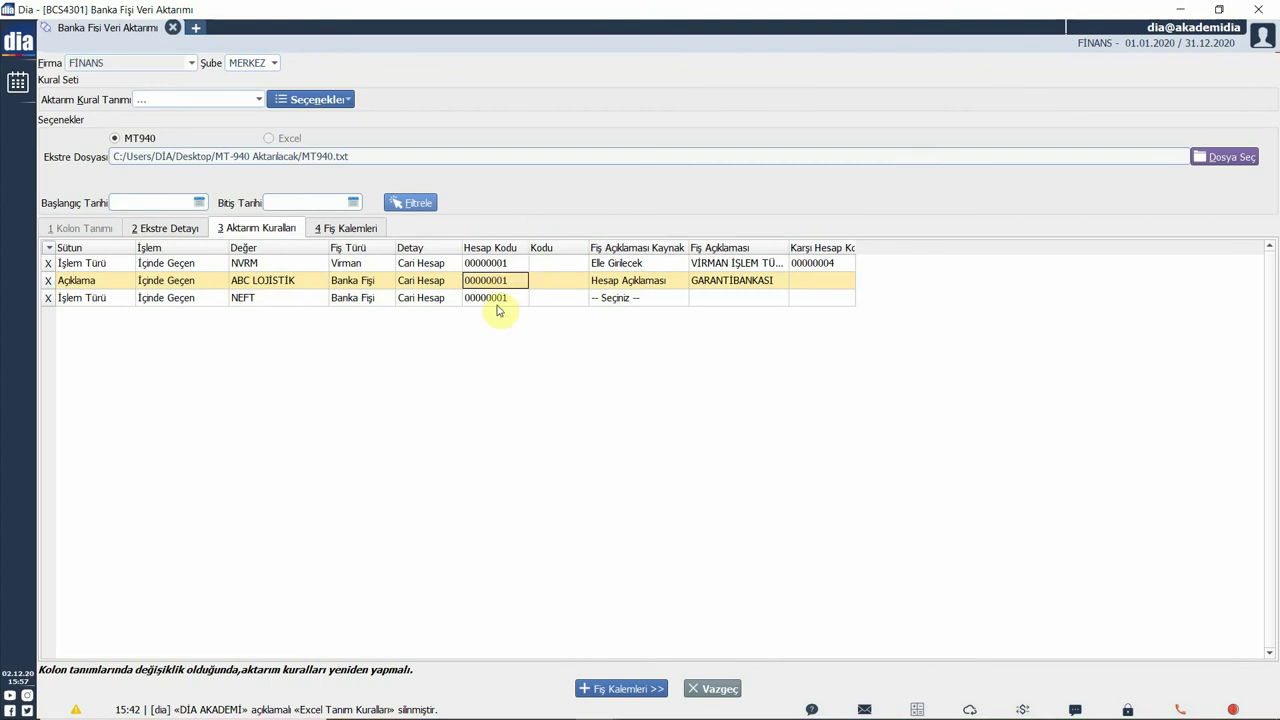
{"action": "left_click", "coordinate": [610, 298]}
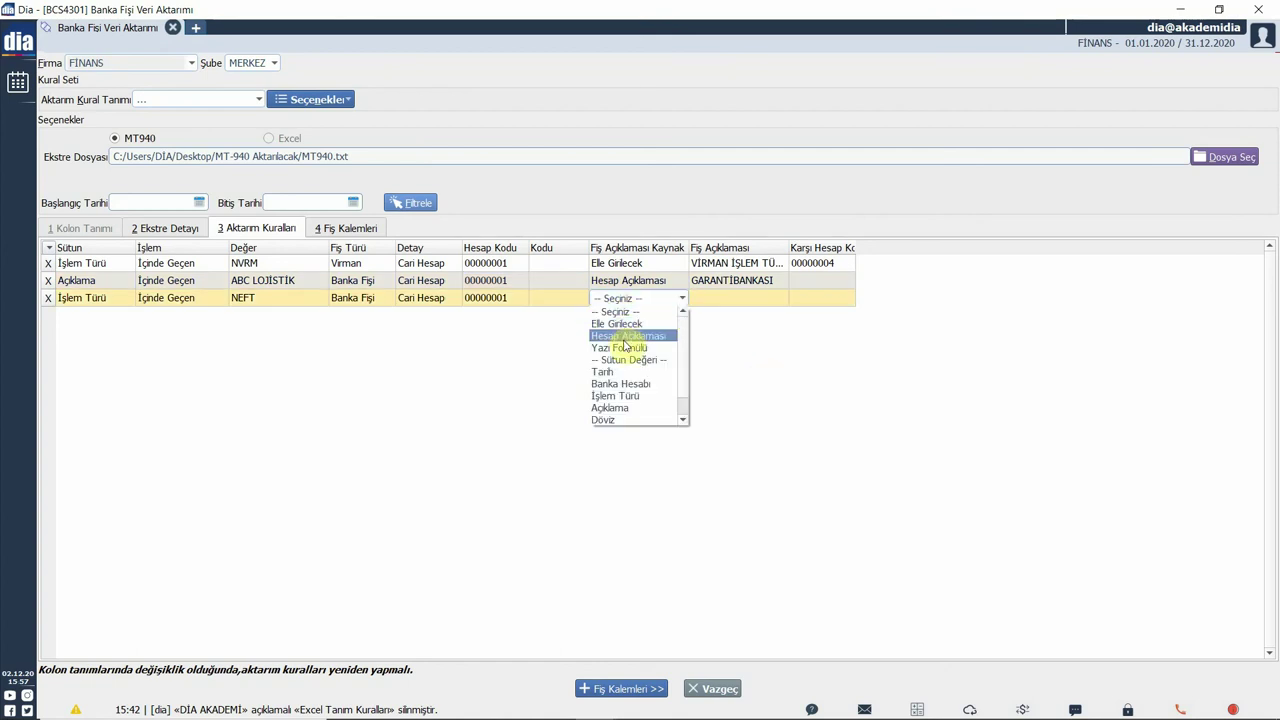
{"action": "left_click", "coordinate": [779, 428]}
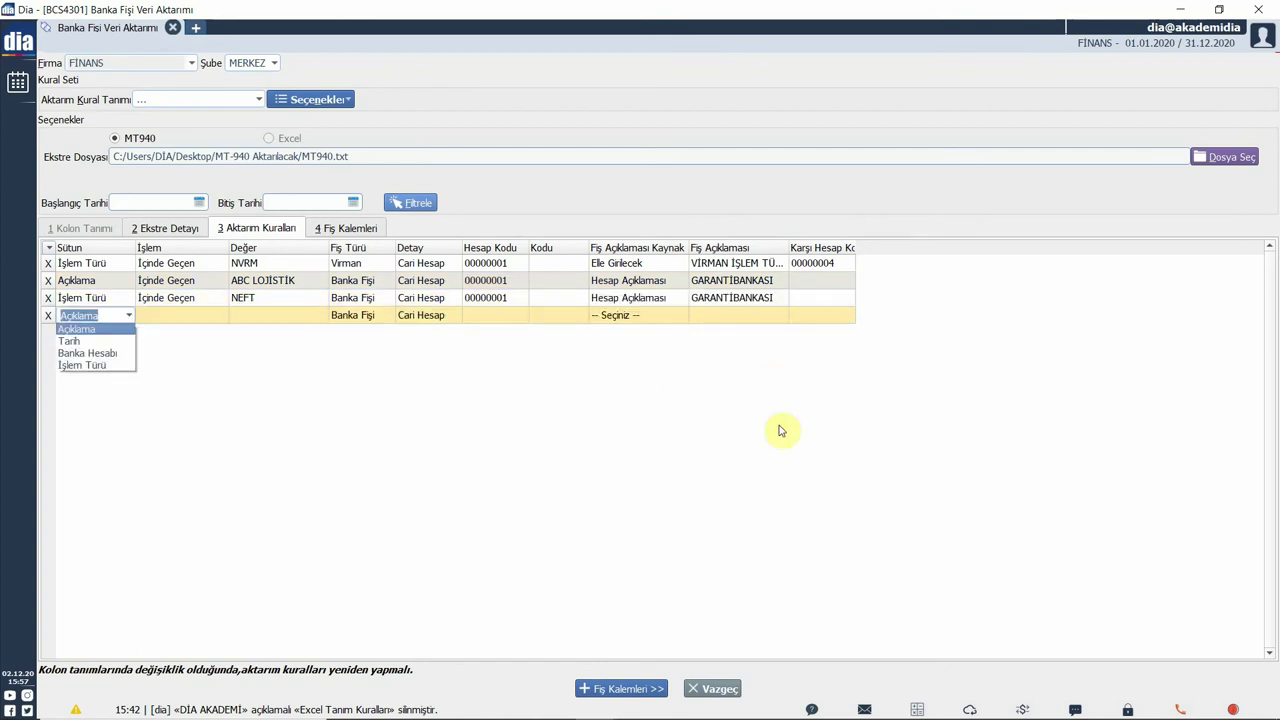
Check the statement lines still unmatched and define the fourth rule's condition: column İşlem Türü, operation İçinde Geçen, value NTRF.
{"action": "left_click", "coordinate": [286, 298]}
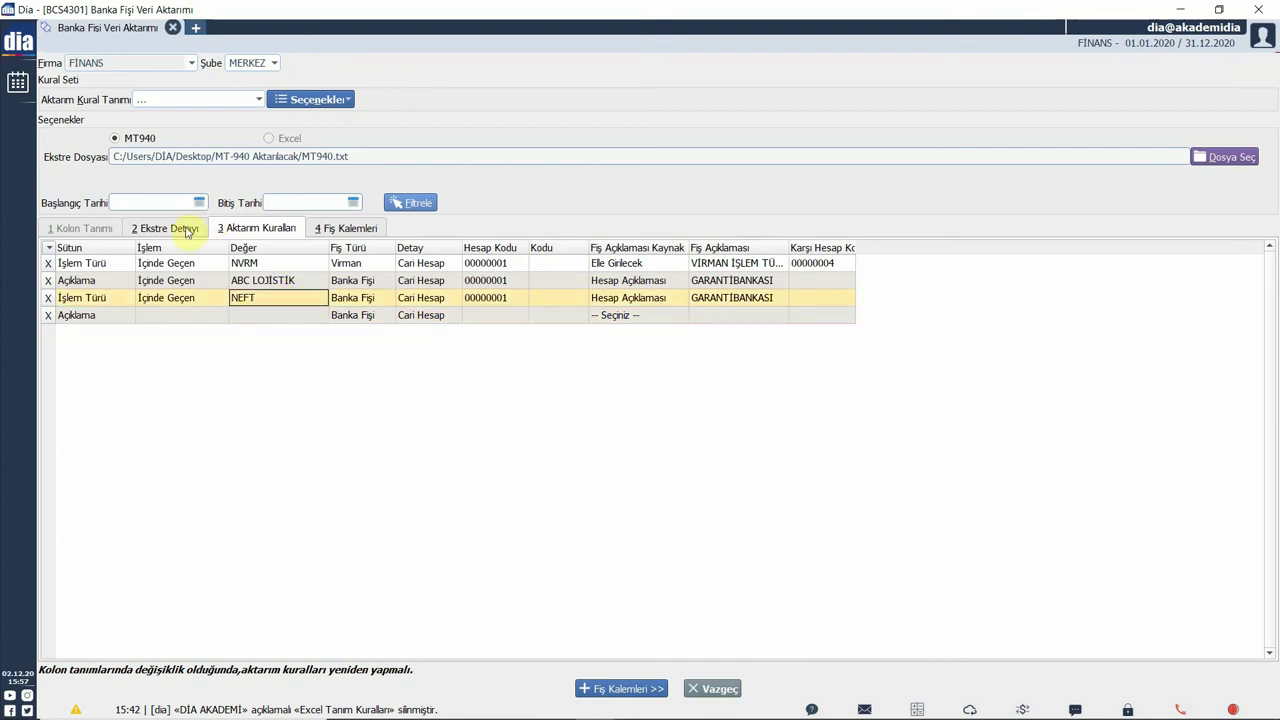
{"action": "left_click", "coordinate": [186, 230]}
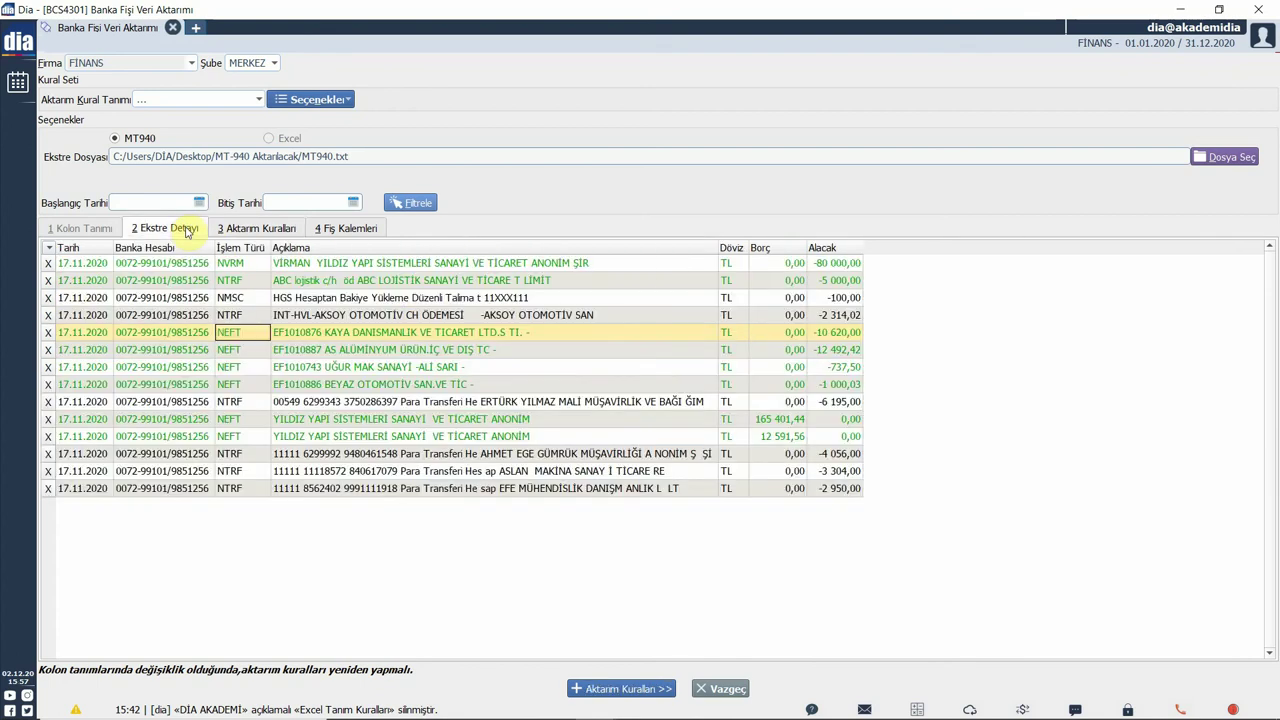
{"action": "left_click", "coordinate": [247, 405]}
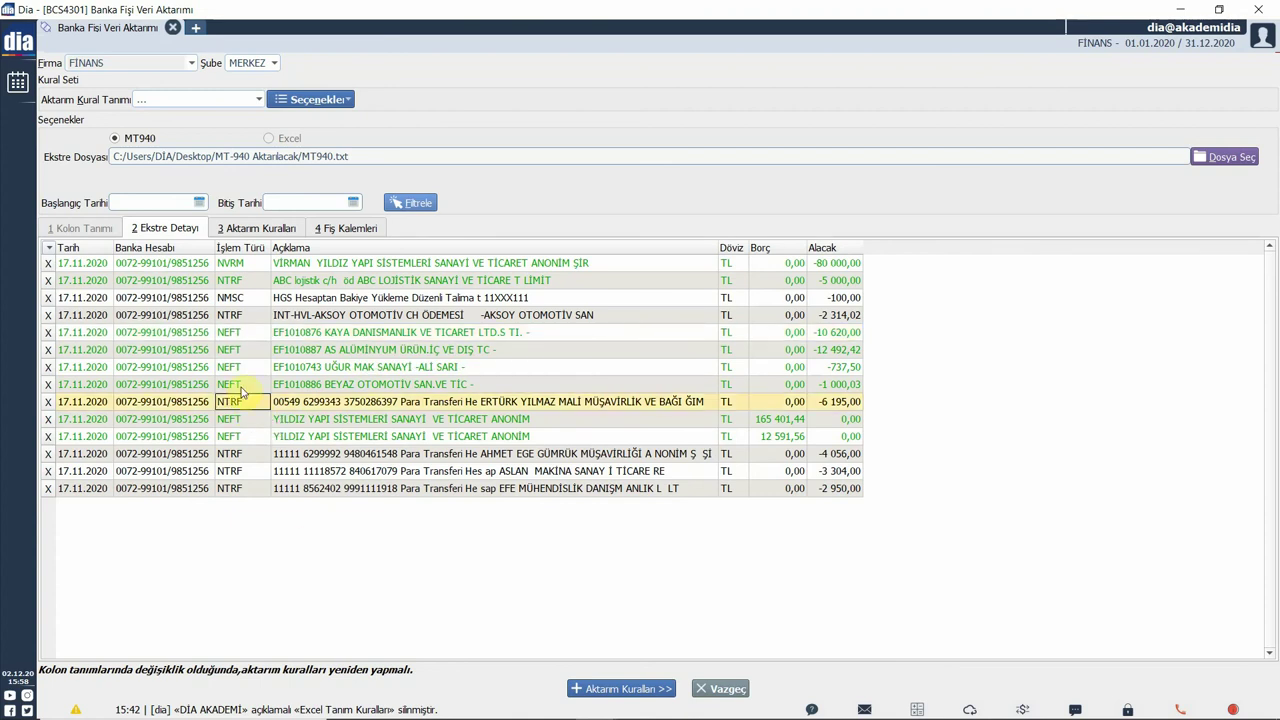
{"action": "left_click", "coordinate": [277, 230]}
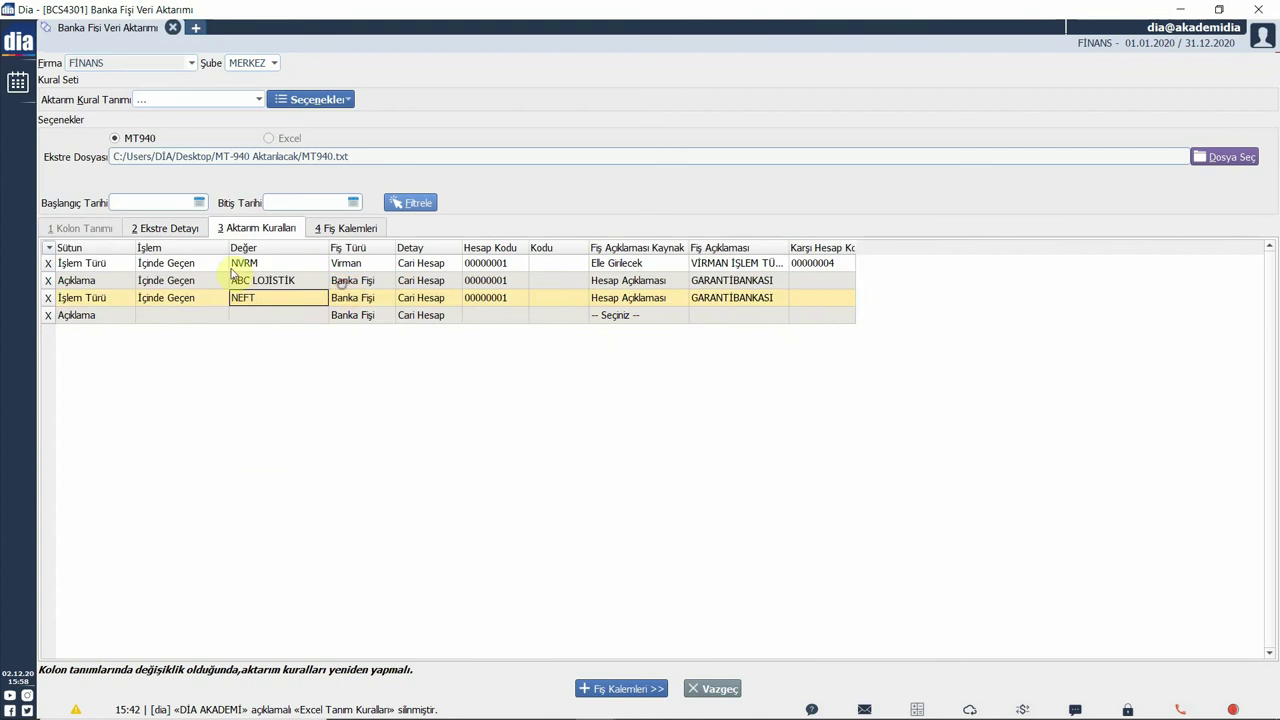
{"action": "left_click", "coordinate": [120, 316]}
{"action": "key", "text": "Down"}
{"action": "key", "text": "Down"}
{"action": "key", "text": "Down"}
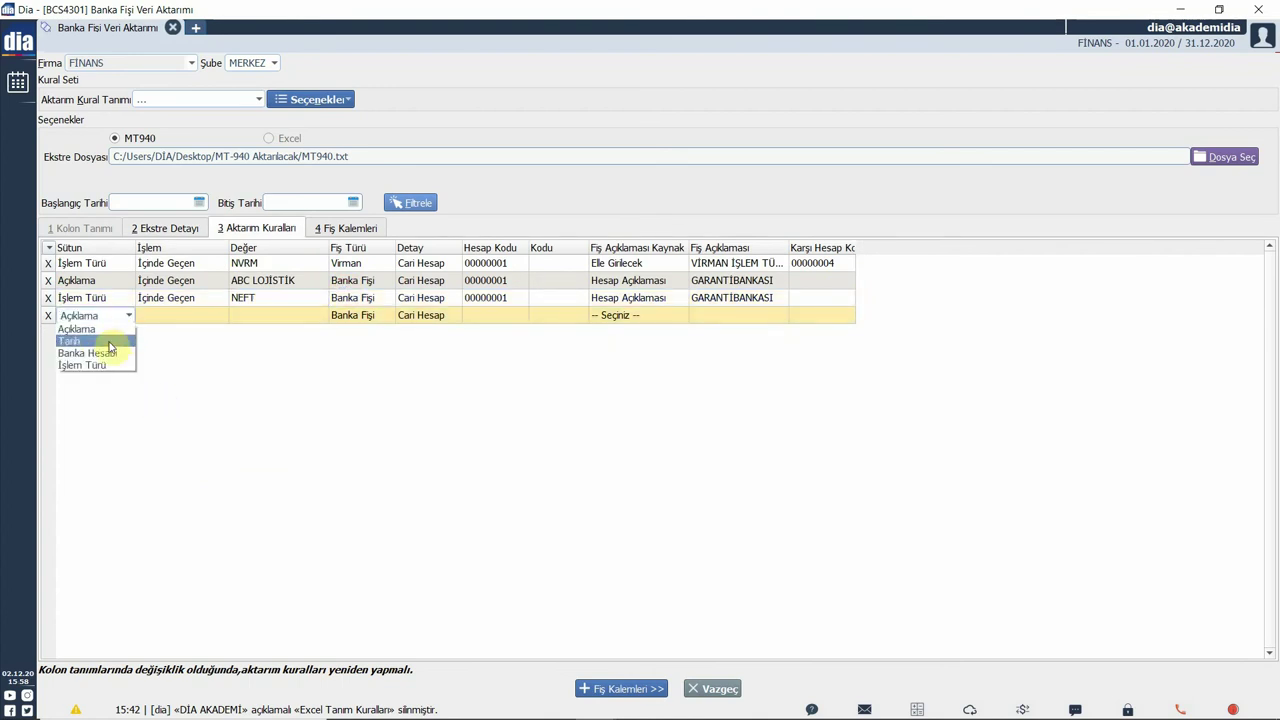
{"action": "left_click", "coordinate": [193, 316]}
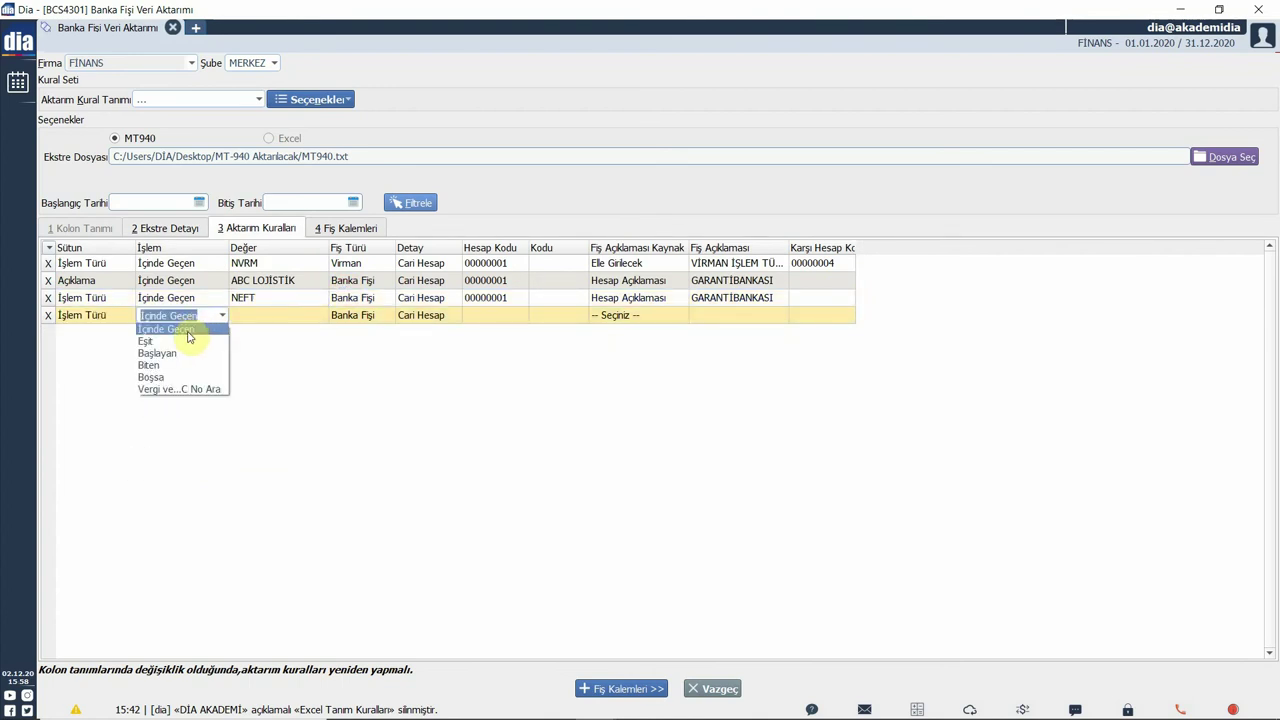
{"action": "key", "text": "Tab"}
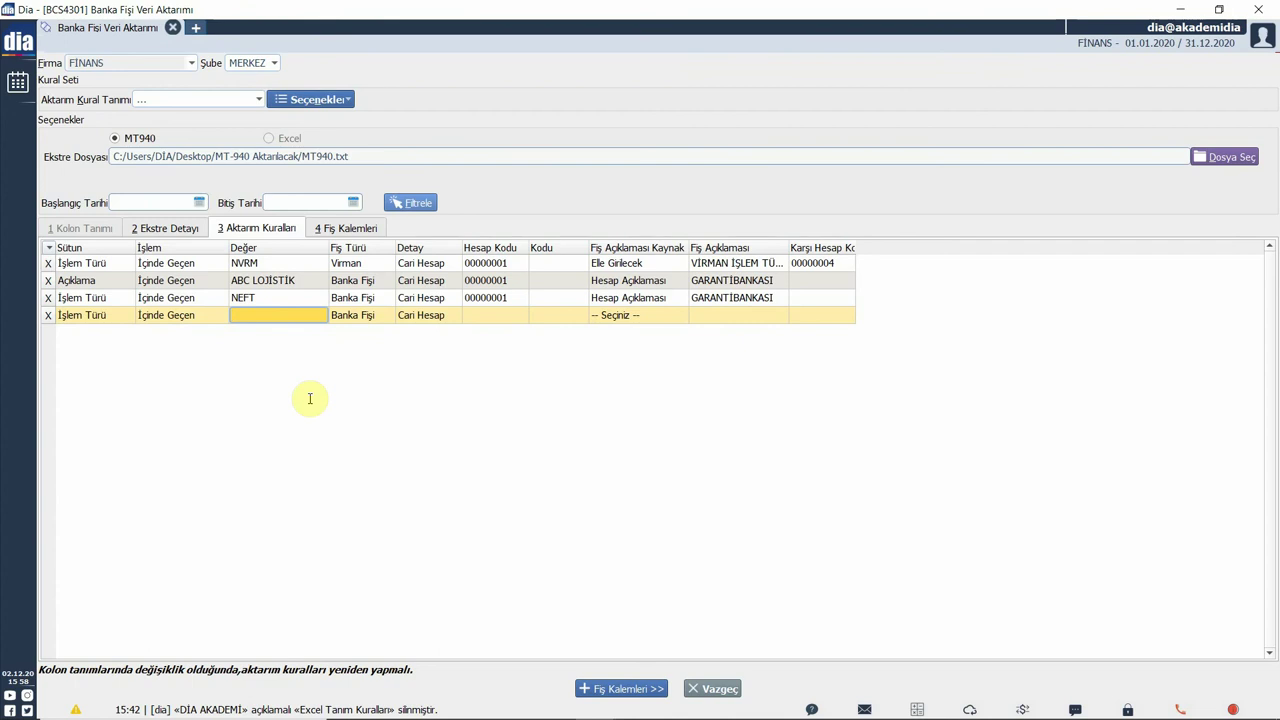
{"action": "type", "text": "NTRF"}
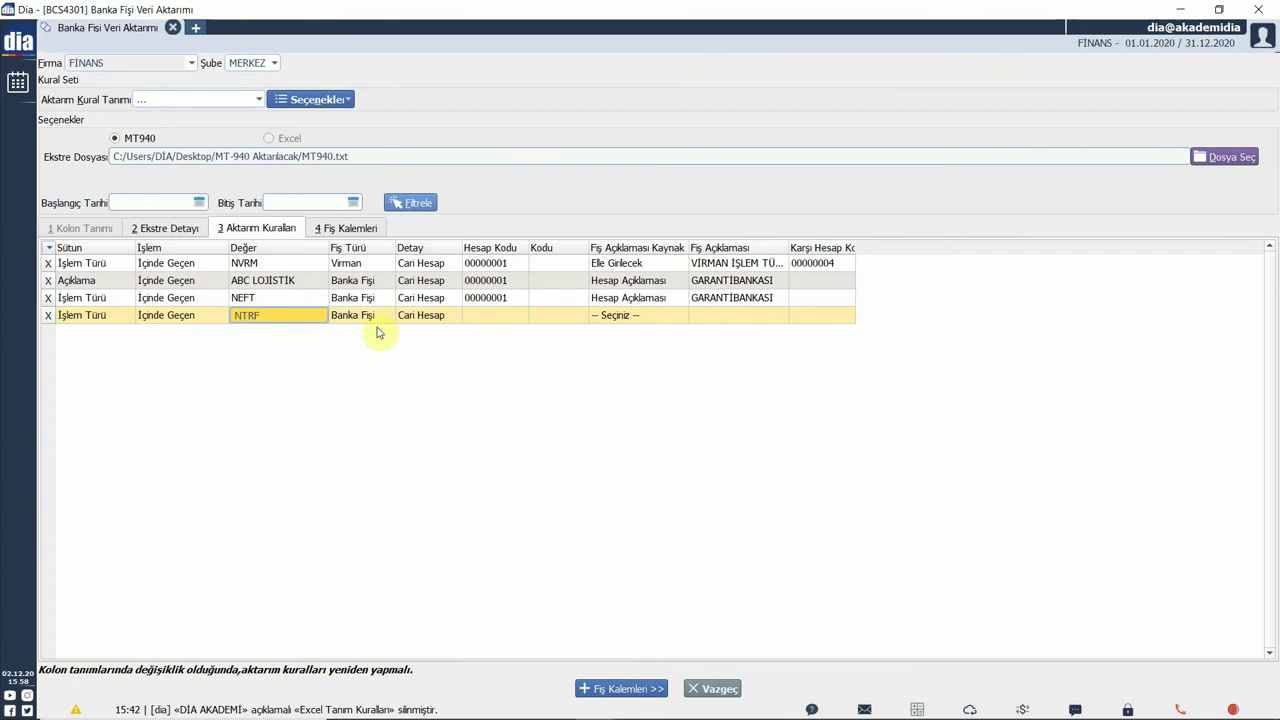
Assign the GARANTİBANKASI account to the NTRF rule with description source Hesap Açıklaması, and add an empty rule row below it.
{"action": "key", "text": "Tab"}
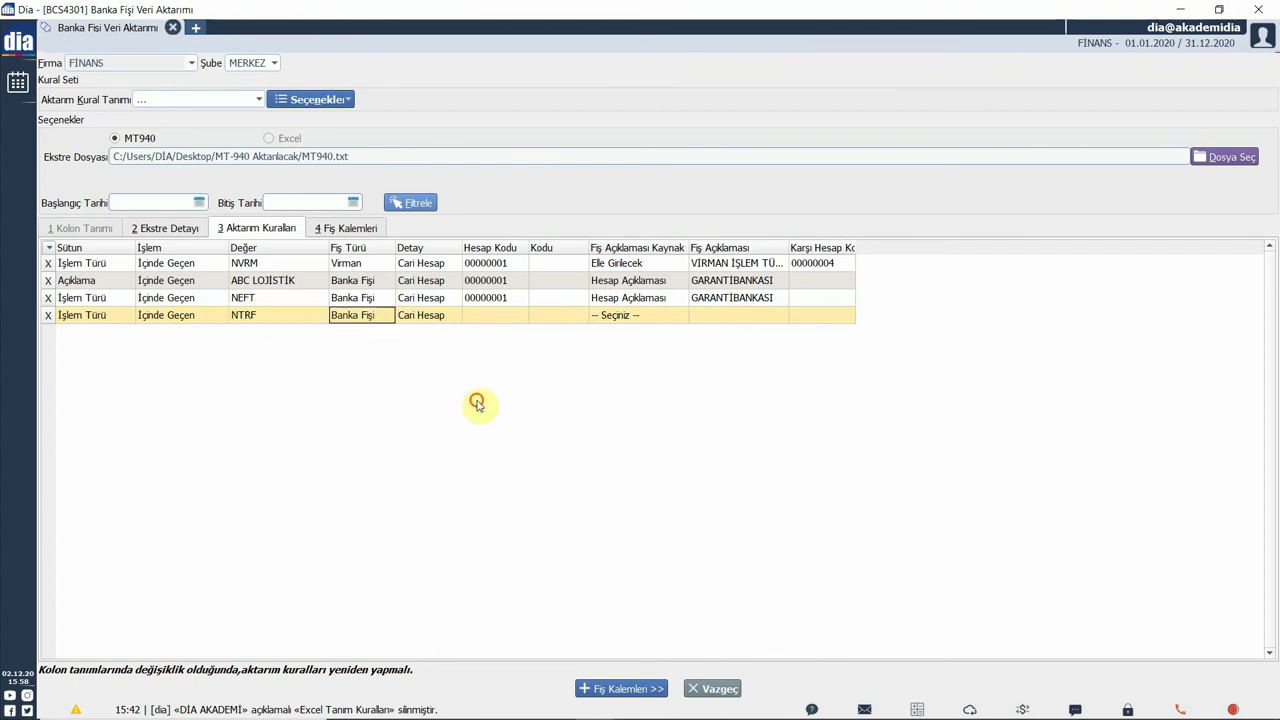
{"action": "left_click", "coordinate": [521, 303]}
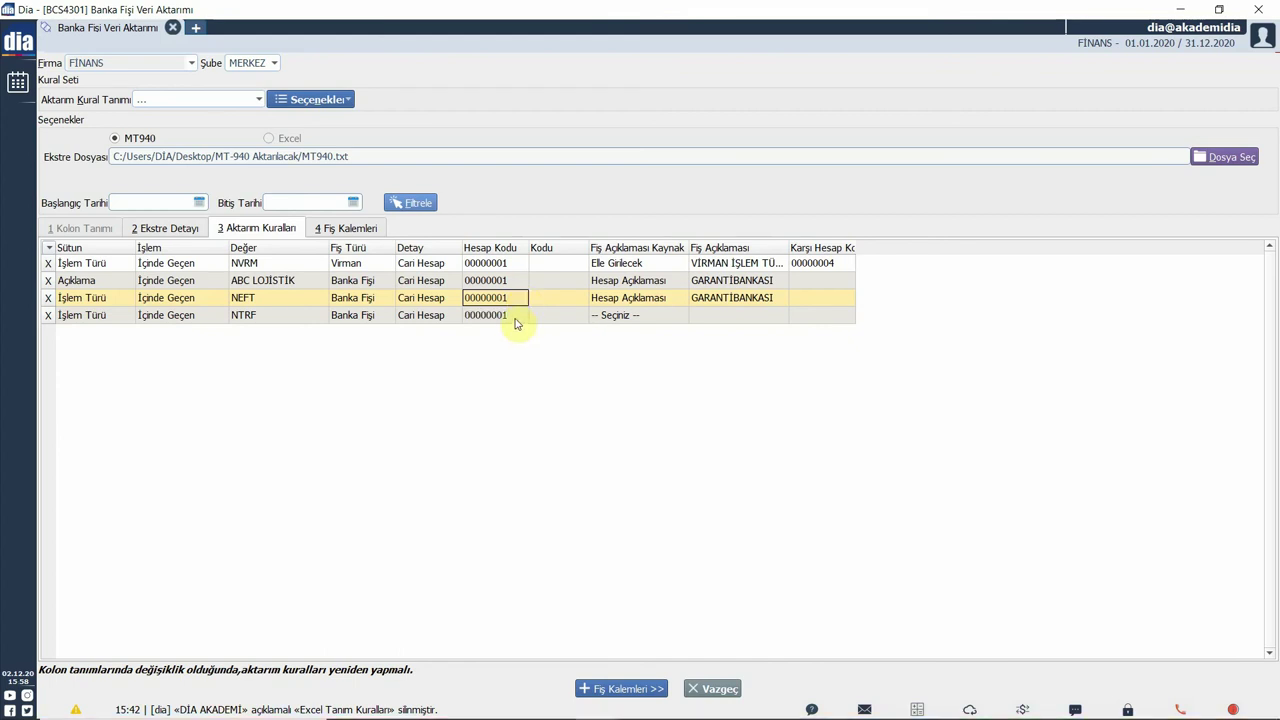
{"action": "left_click", "coordinate": [641, 302]}
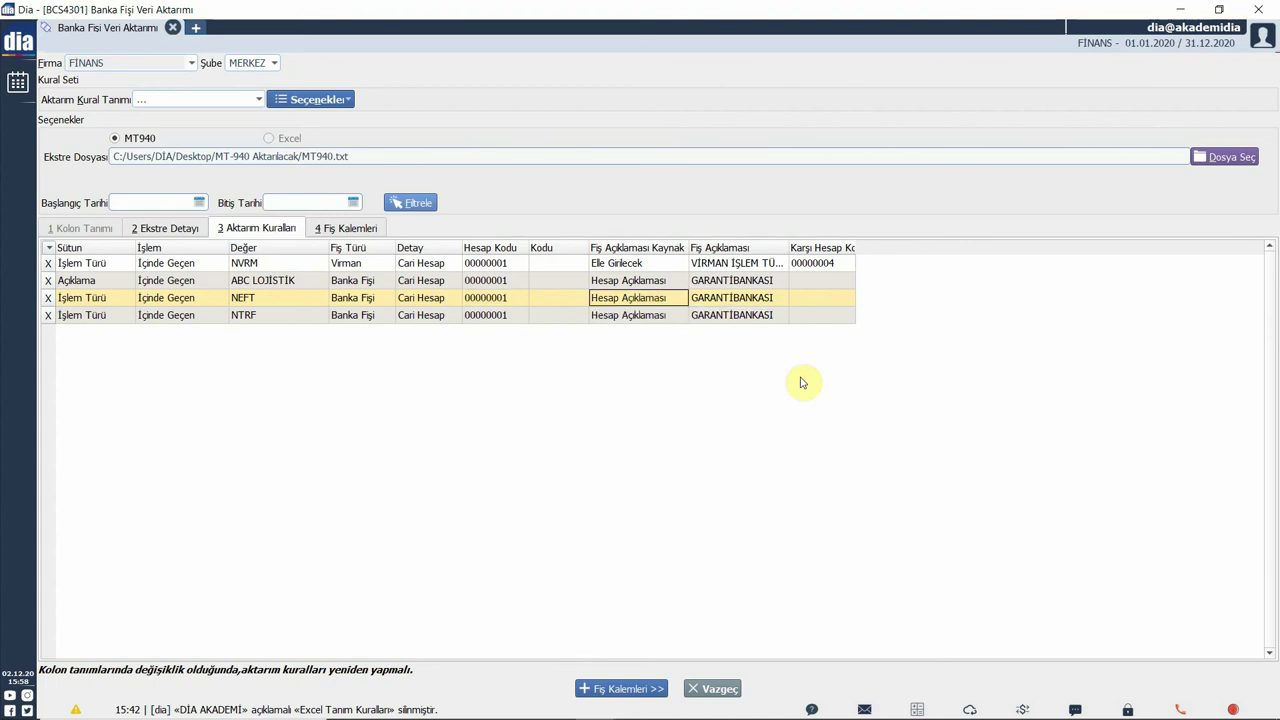
{"action": "left_click", "coordinate": [670, 316]}
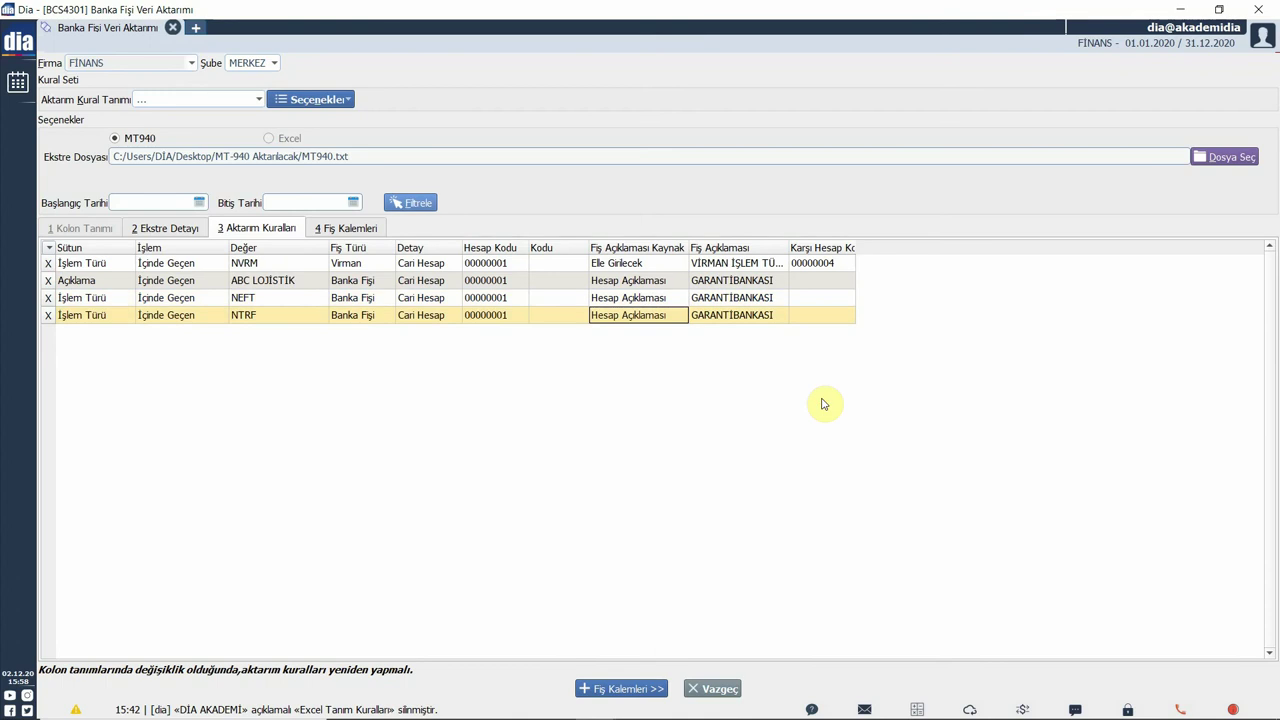
{"action": "key", "text": "alt+Down"}
{"action": "key", "text": "Return"}
{"action": "key", "text": "Down"}
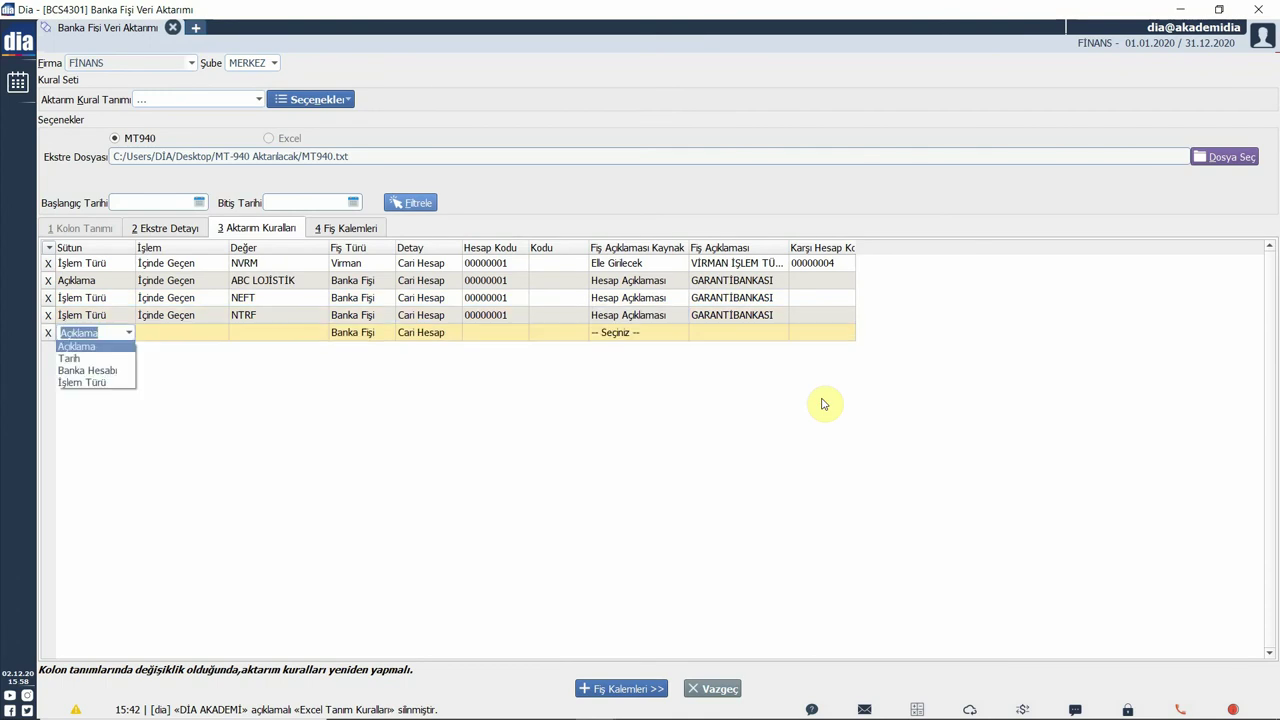
Copy the text "11XXX111" from the description of the NMSC line about HGS in the statement details.
{"action": "left_click", "coordinate": [312, 320]}
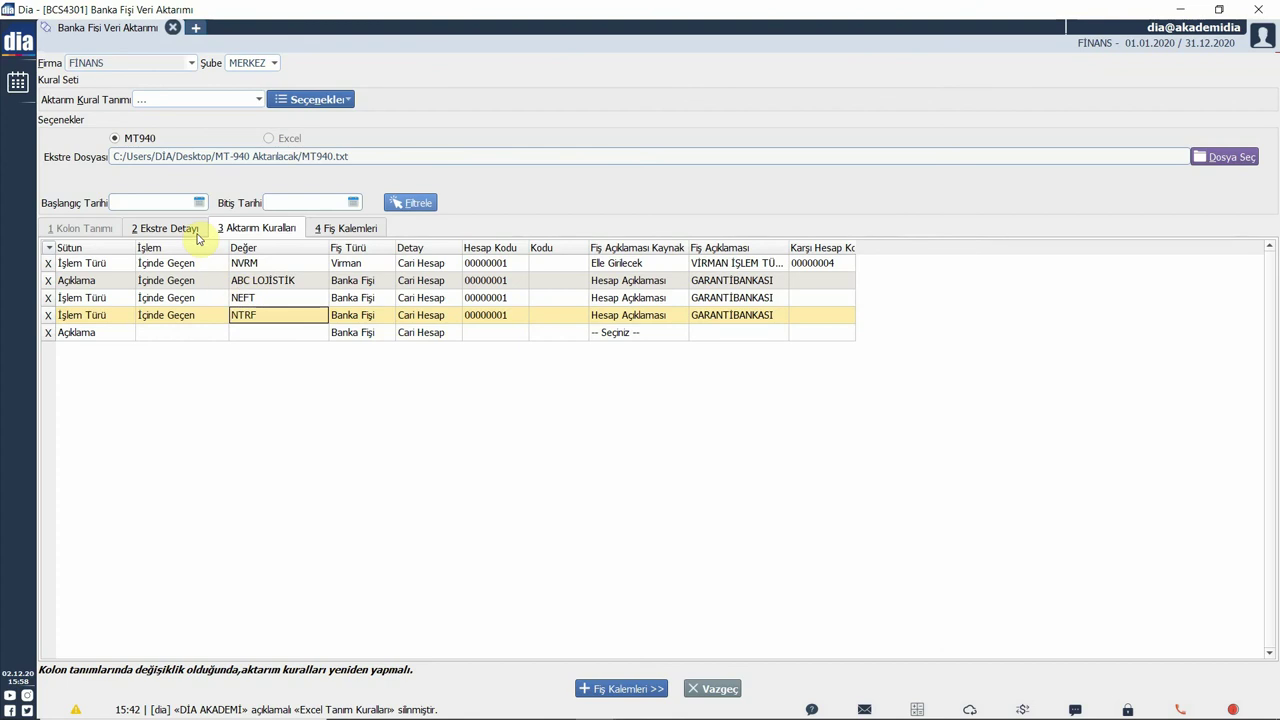
{"action": "left_click", "coordinate": [196, 232]}
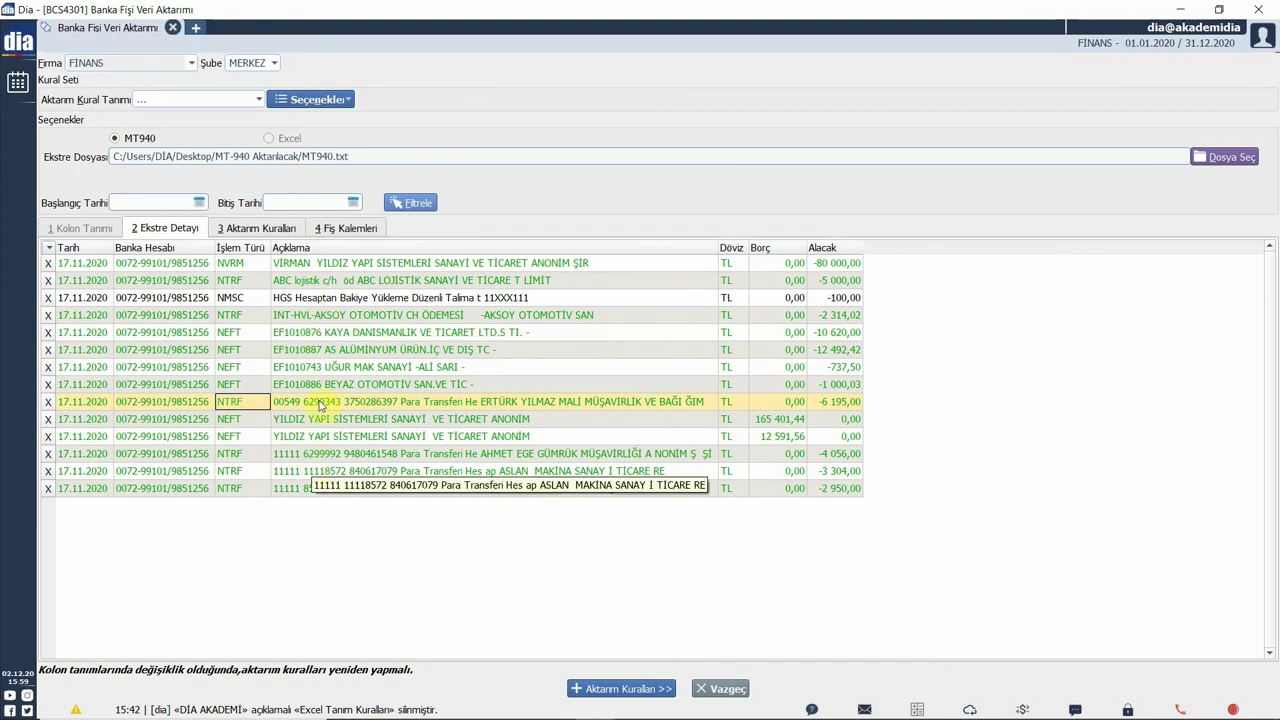
{"action": "left_click", "coordinate": [446, 298]}
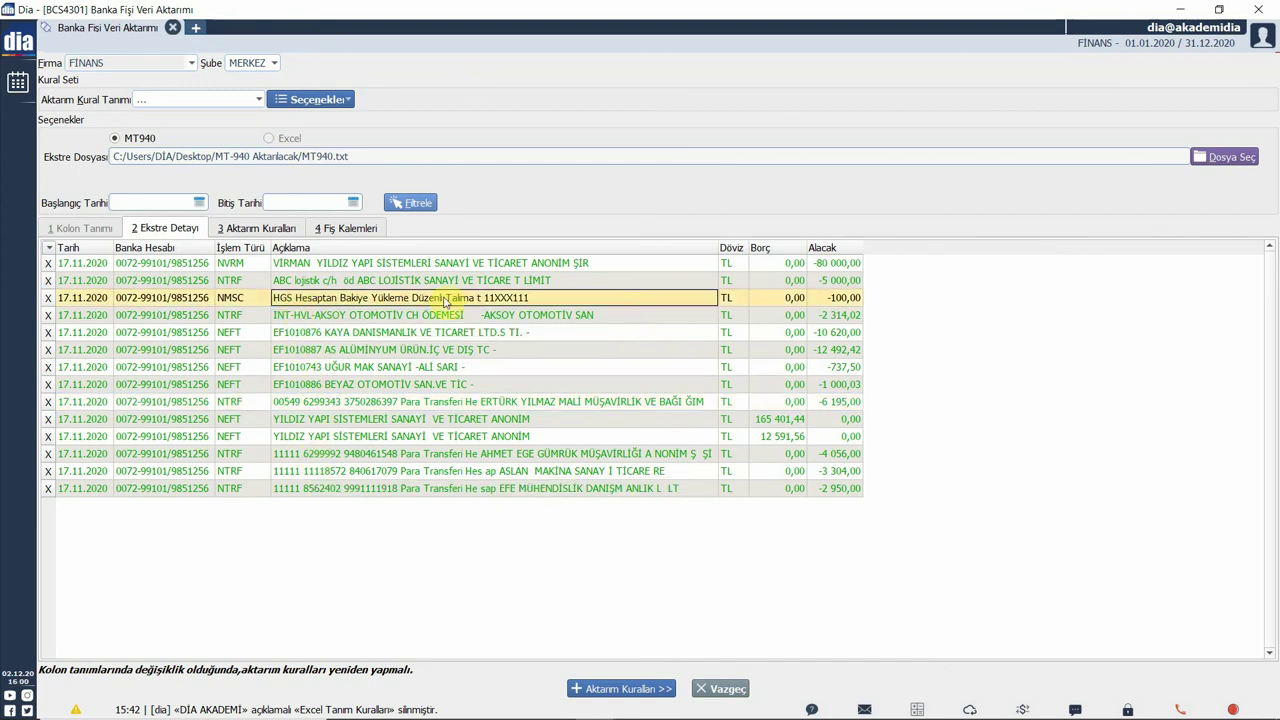
{"action": "left_click_drag", "start_coordinate": [533, 298], "coordinate": [486, 298]}
{"action": "key", "text": "ctrl+c"}
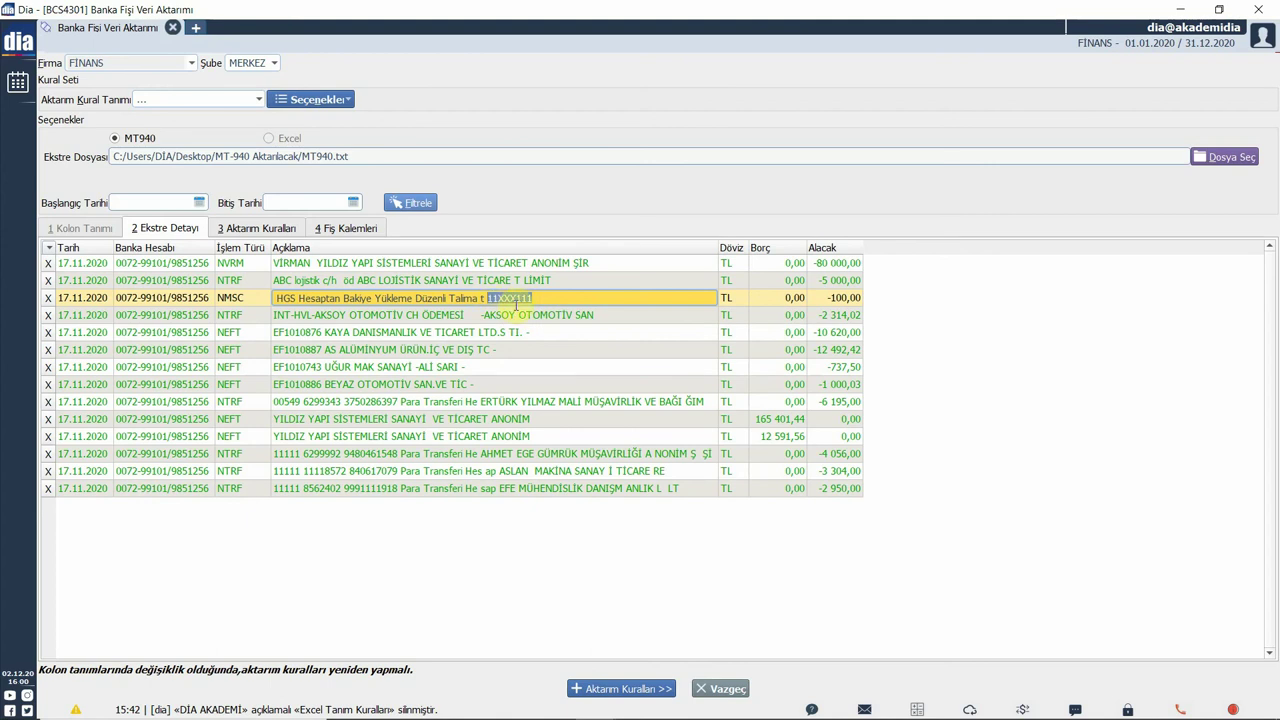
Define the fifth rule's condition in the transfer rules: column Açıklama, operation İçinde Geçen, value 11XXX111.
{"action": "left_click", "coordinate": [245, 230]}
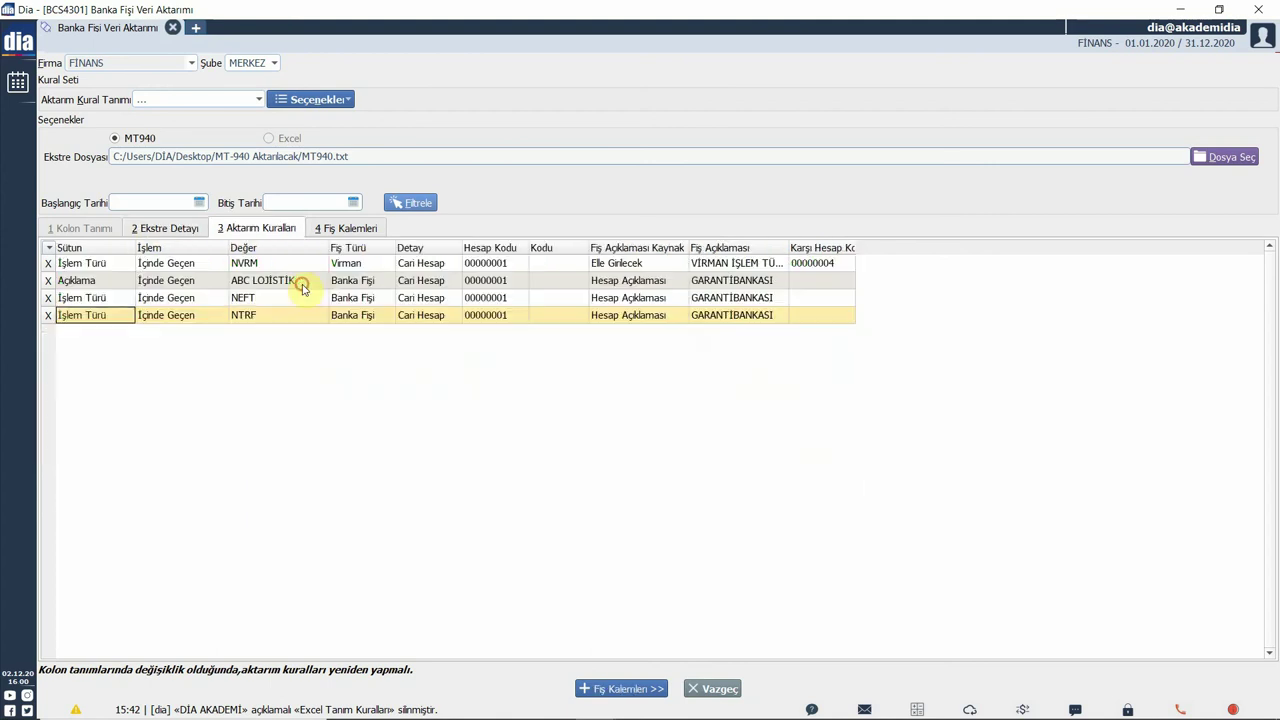
{"action": "key", "text": "Down"}
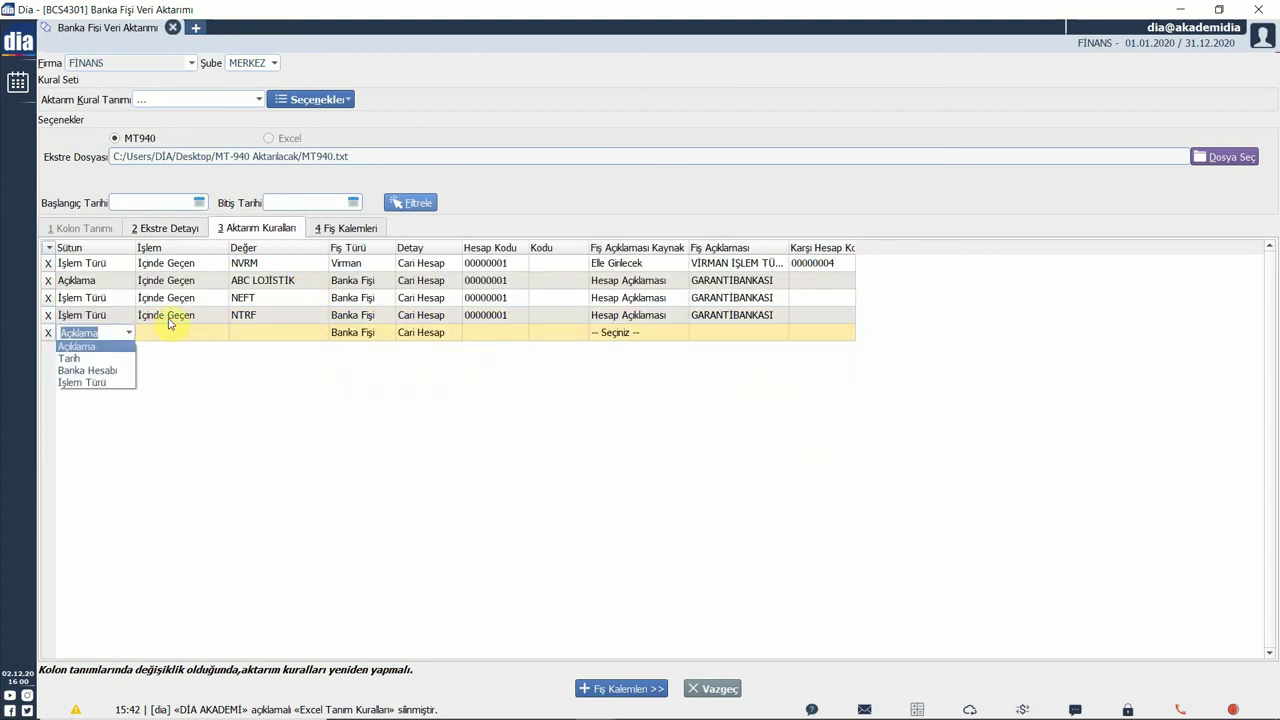
{"action": "left_click", "coordinate": [117, 348]}
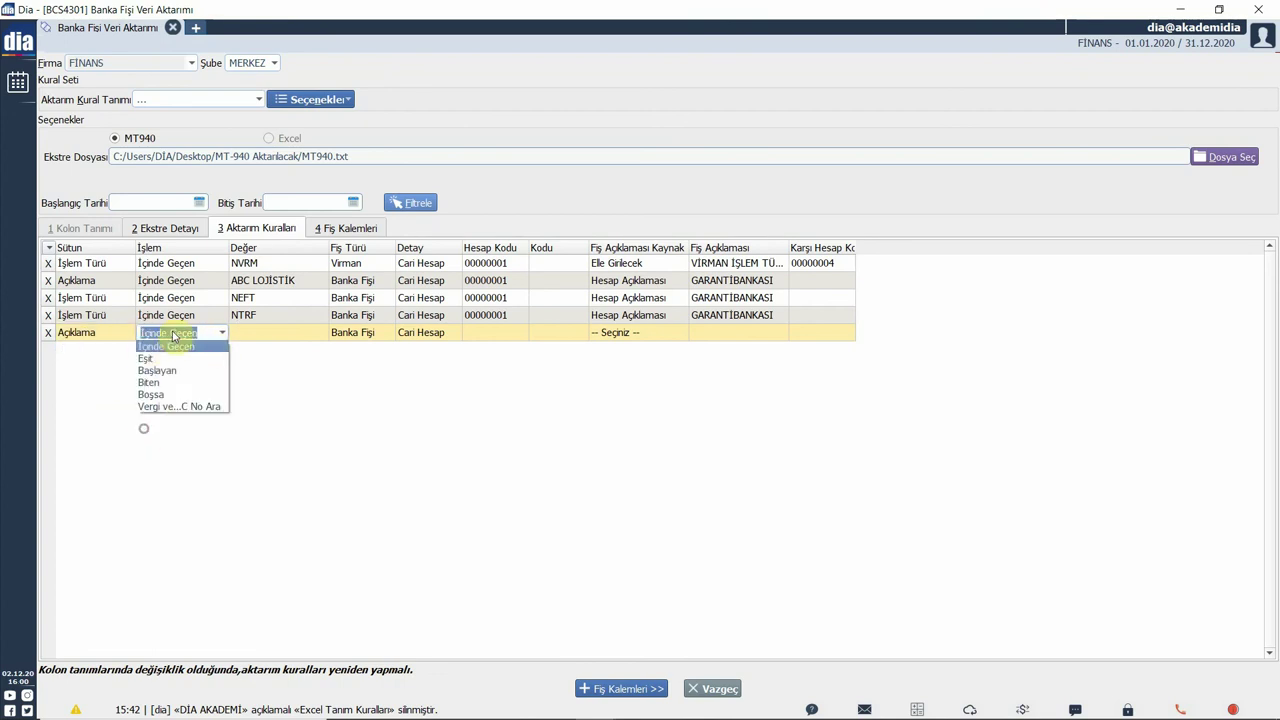
{"action": "left_click", "coordinate": [182, 345]}
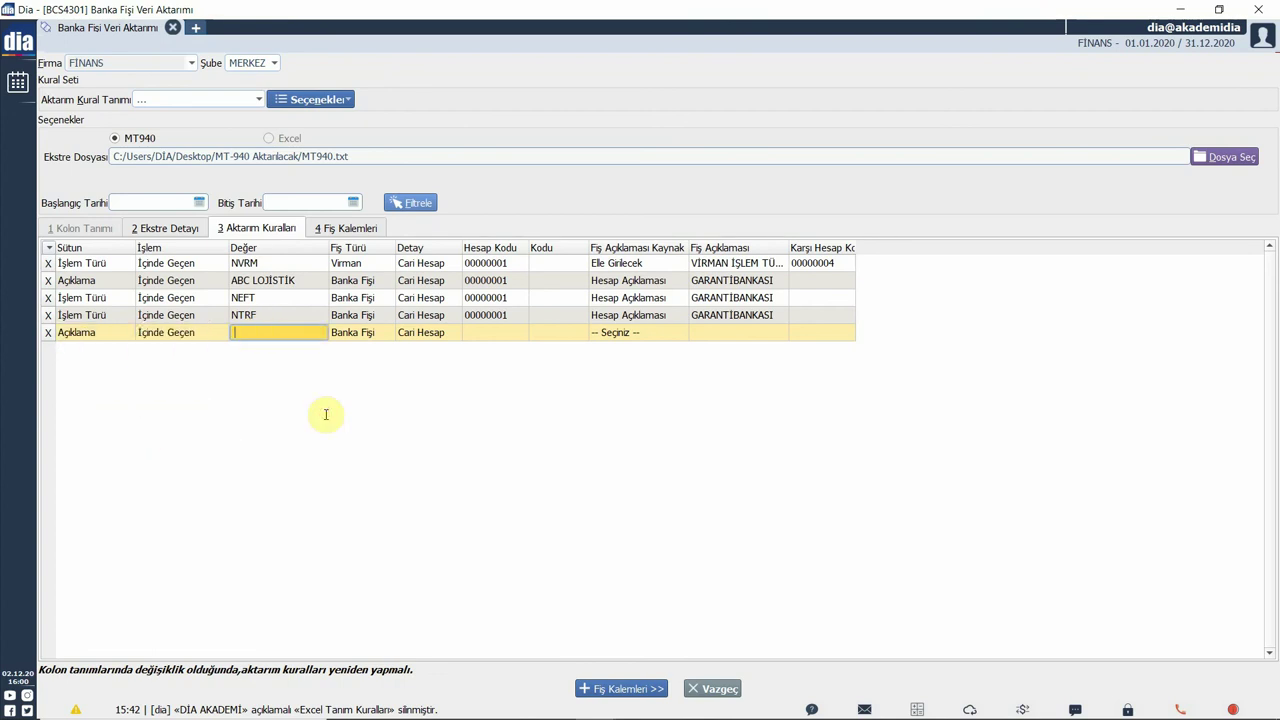
{"action": "key", "text": "ctrl+v"}
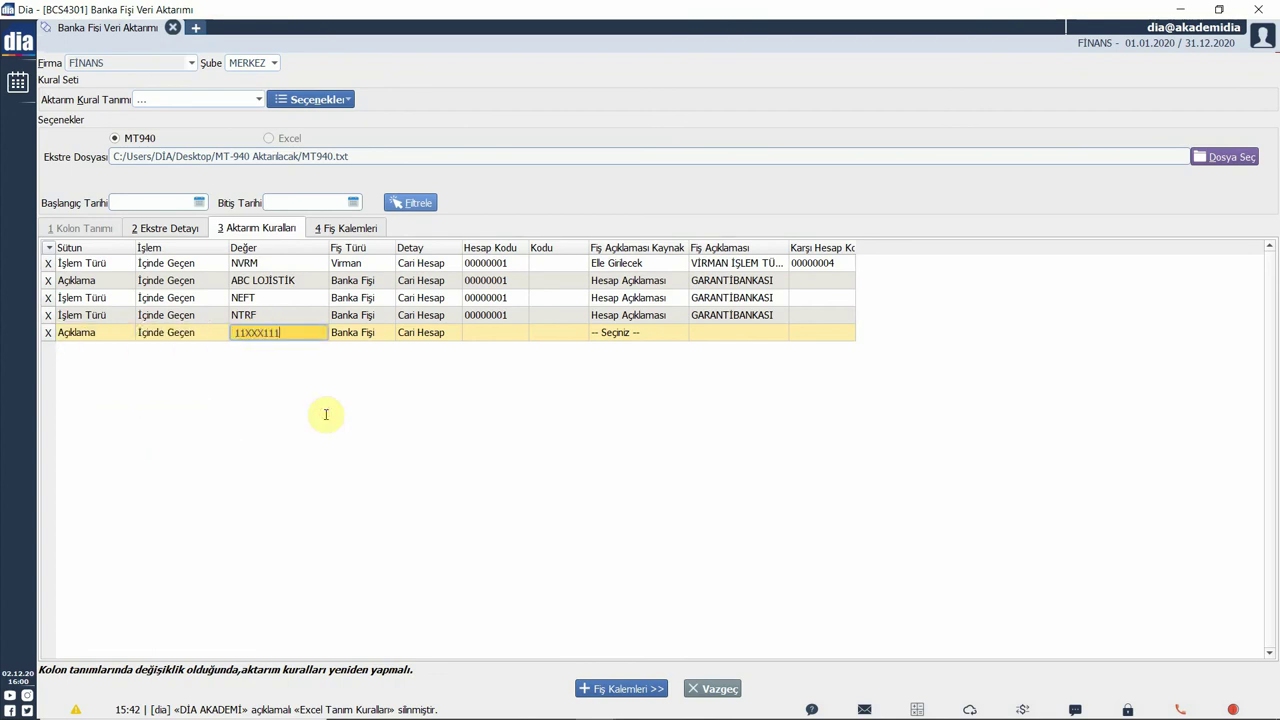
Assign the GARANTİBANKASI account to the 11XXX111 rule with description source Hesap Açıklaması, and check that every statement line is matched.
{"action": "left_click", "coordinate": [514, 316]}
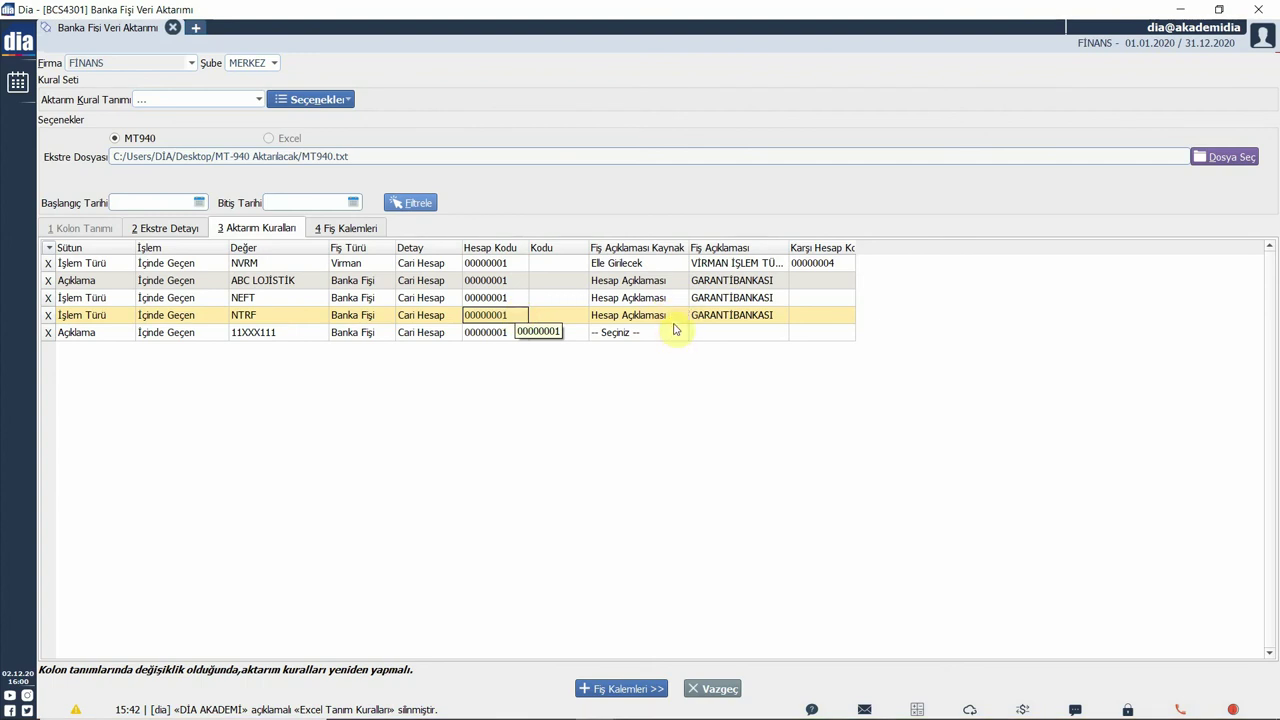
{"action": "key", "text": "Tab"}
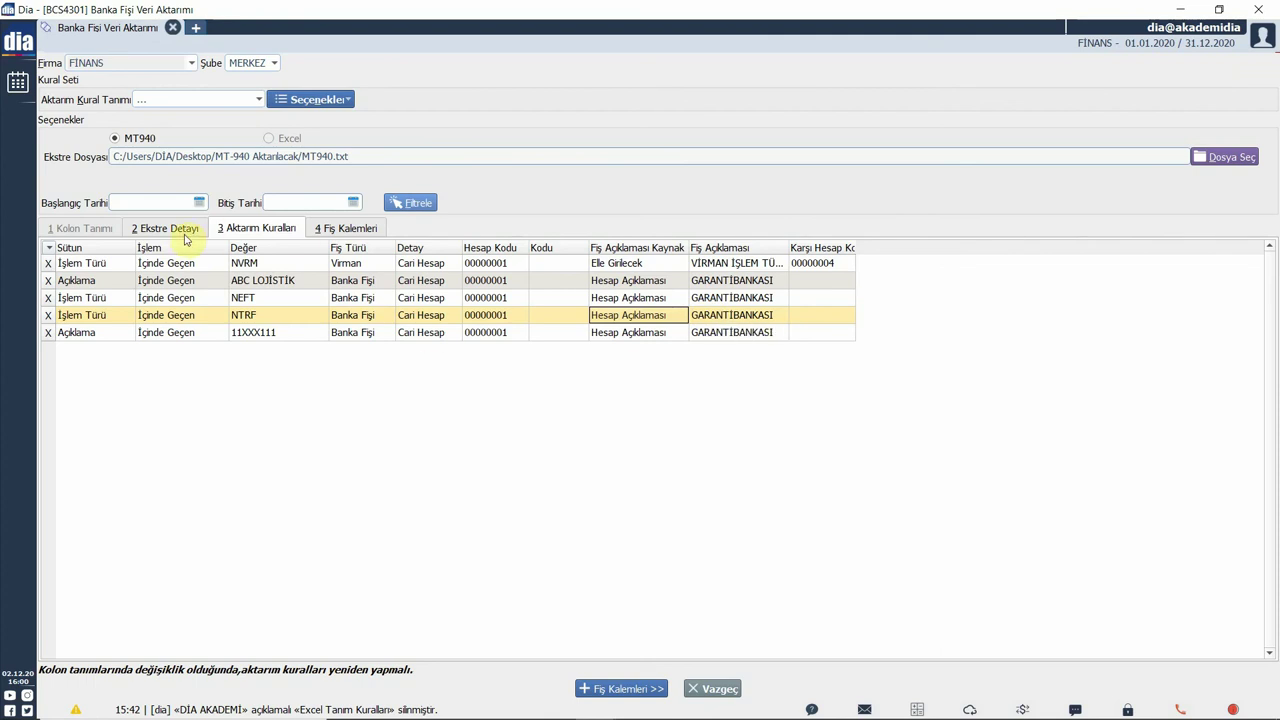
{"action": "left_click", "coordinate": [185, 236]}
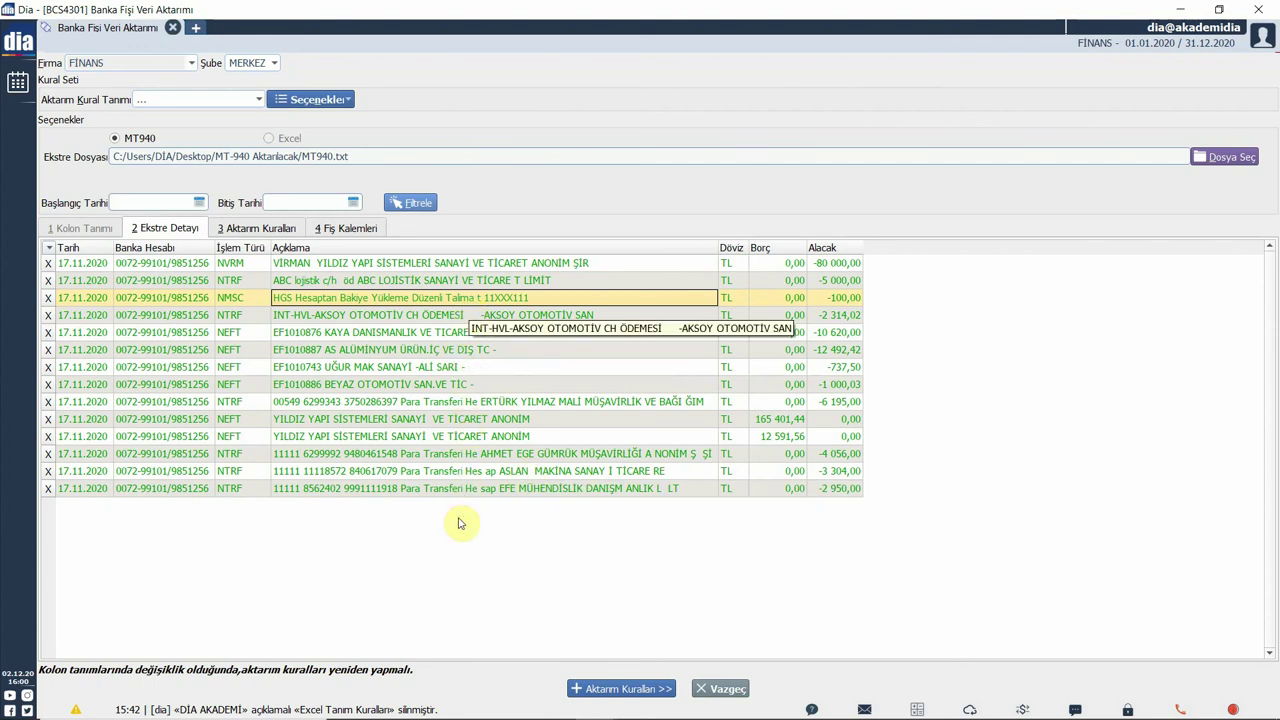
{"action": "left_click", "coordinate": [288, 231]}
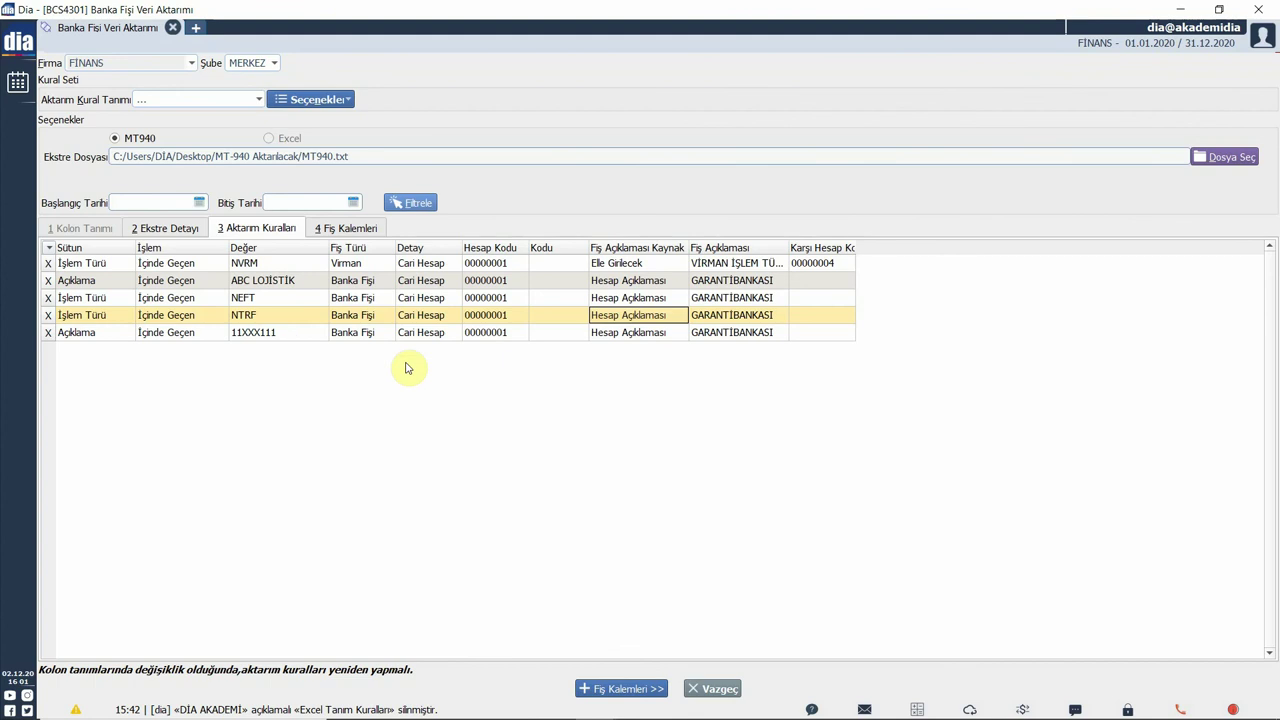
Save the transfer rules as a new rule definition named DİA AKADEMİ.
{"action": "left_click", "coordinate": [345, 100]}
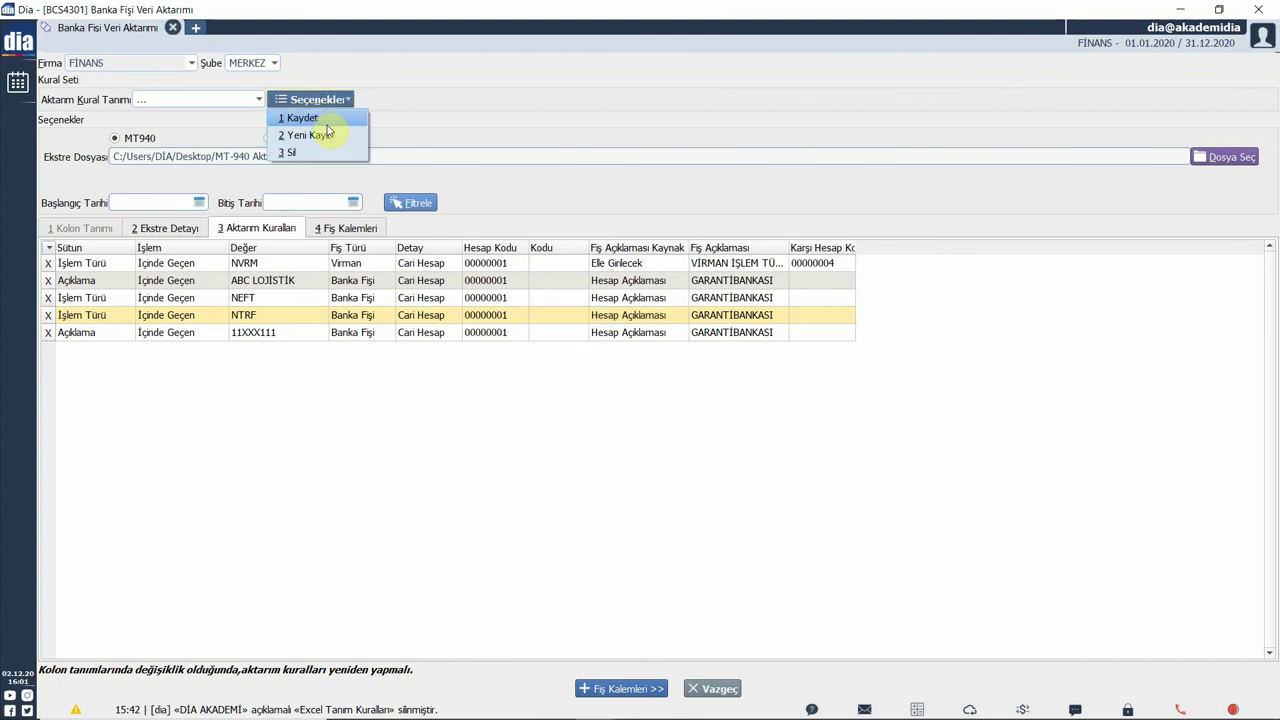
{"action": "key", "text": "Return"}
{"action": "type", "text": "DİA AKAD"}
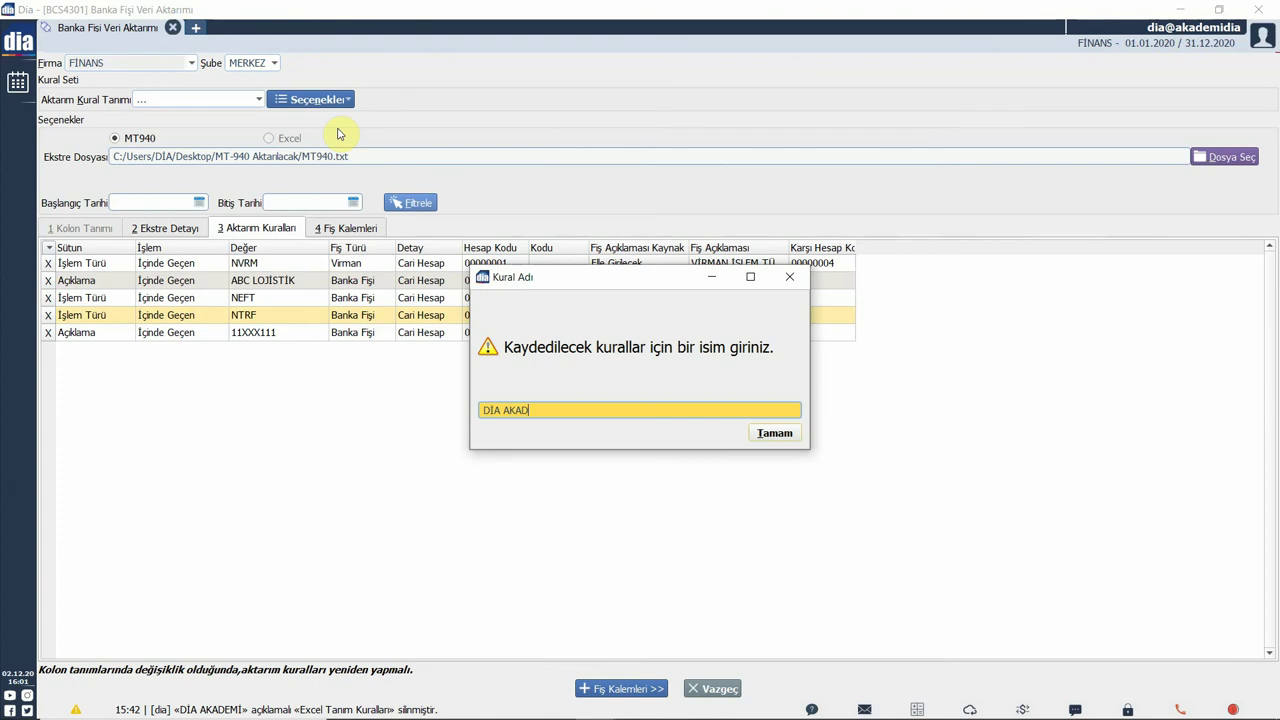
{"action": "type", "text": "EMİ"}
{"action": "key", "text": "Return"}
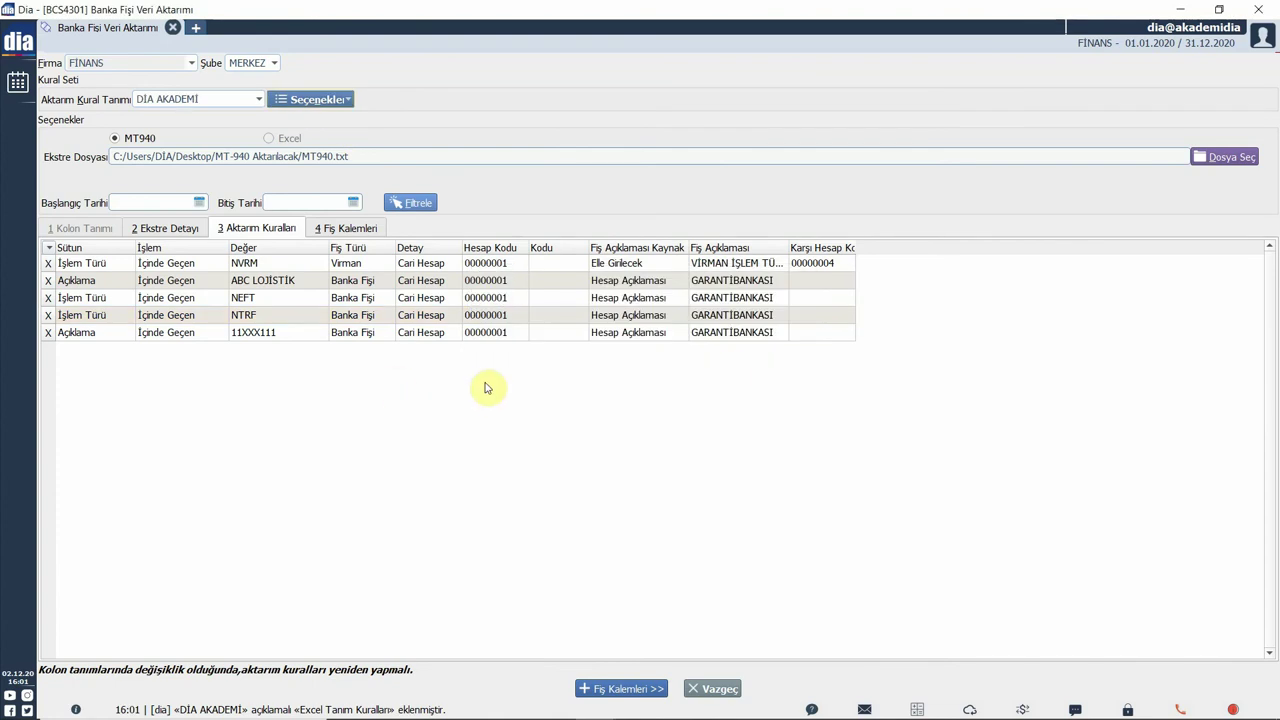
{"action": "left_click", "coordinate": [258, 100]}
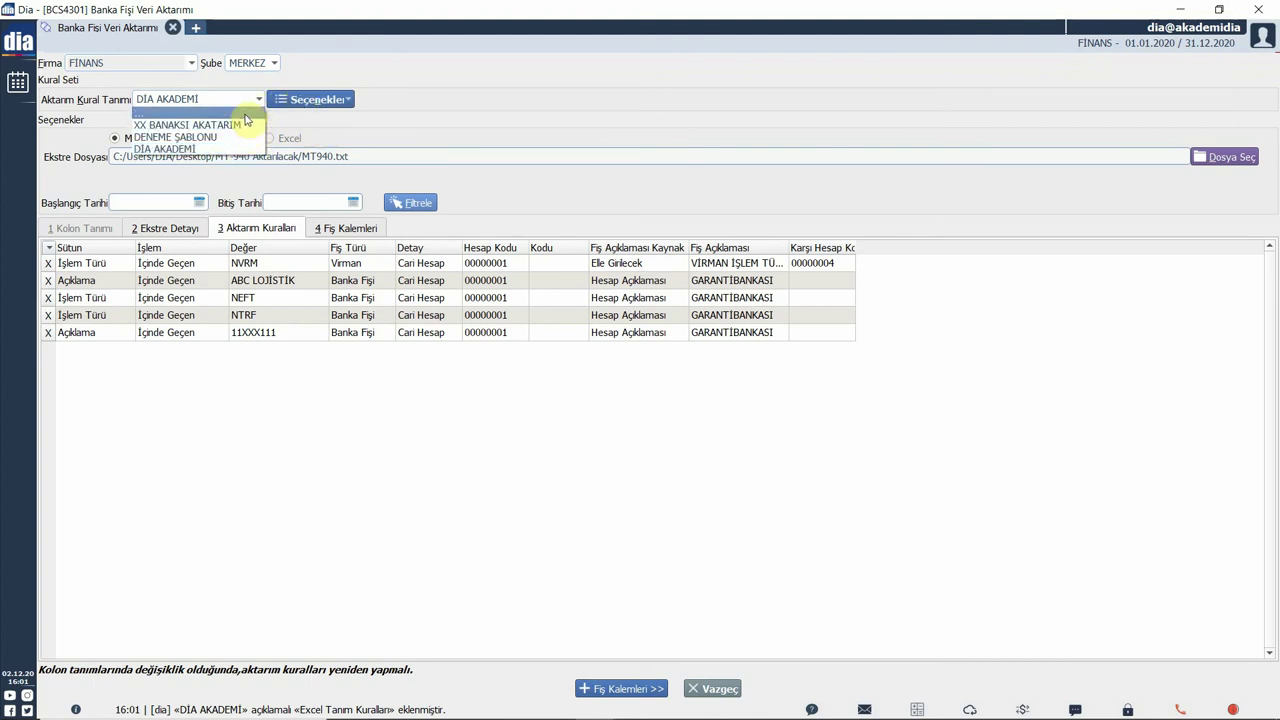
{"action": "left_click", "coordinate": [336, 102]}
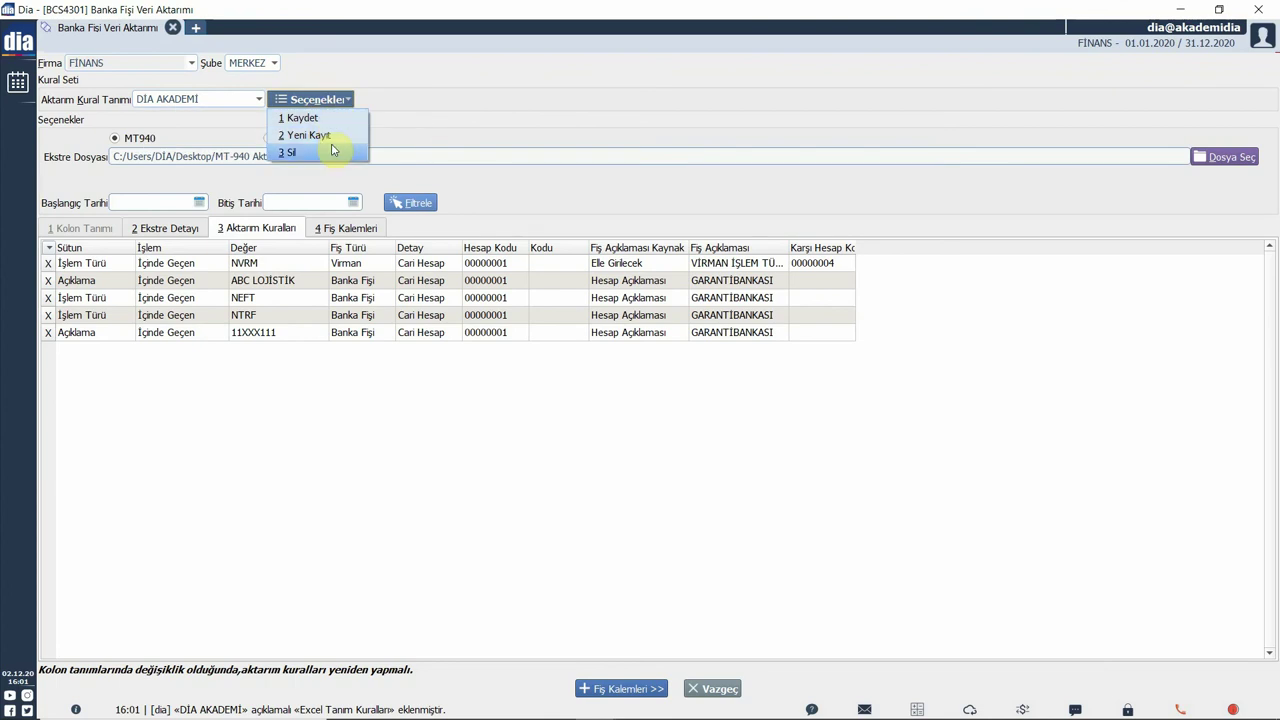
{"action": "left_click", "coordinate": [316, 330]}
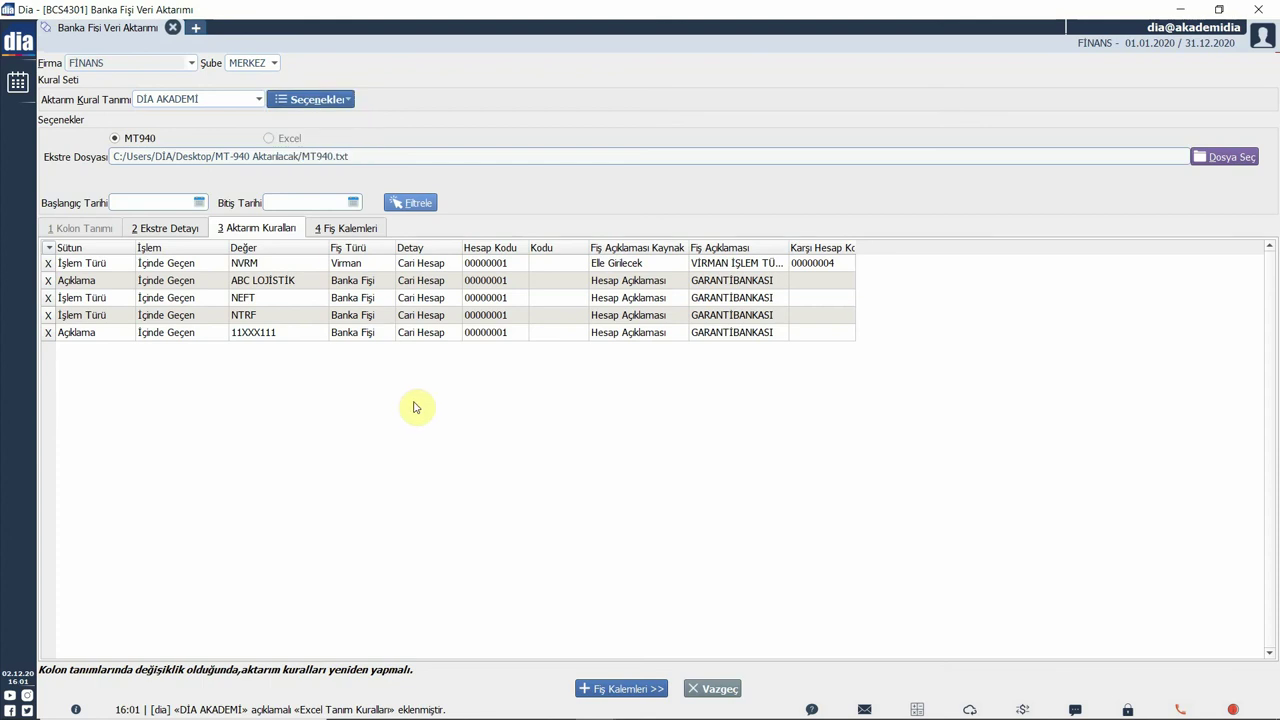
Generate the voucher lines from the transfer rules, compare them with the statement details, and create the bank vouchers.
{"action": "left_click", "coordinate": [636, 690]}
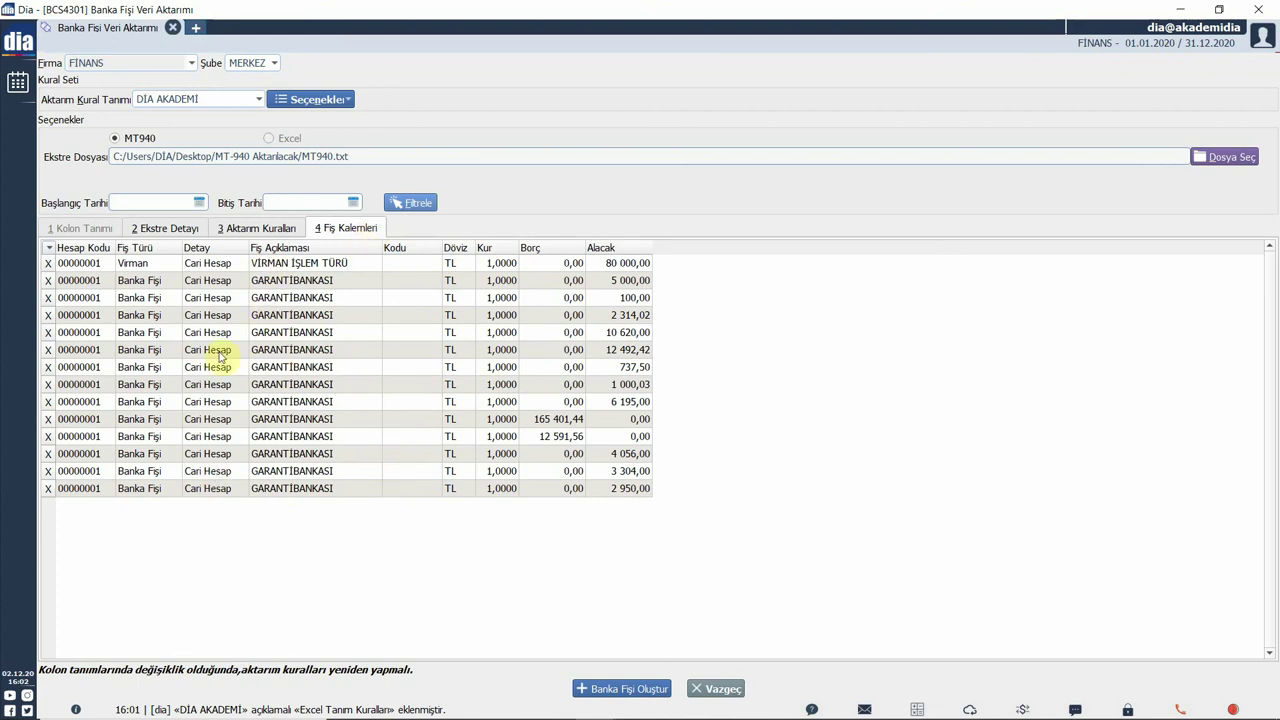
{"action": "left_click", "coordinate": [185, 229]}
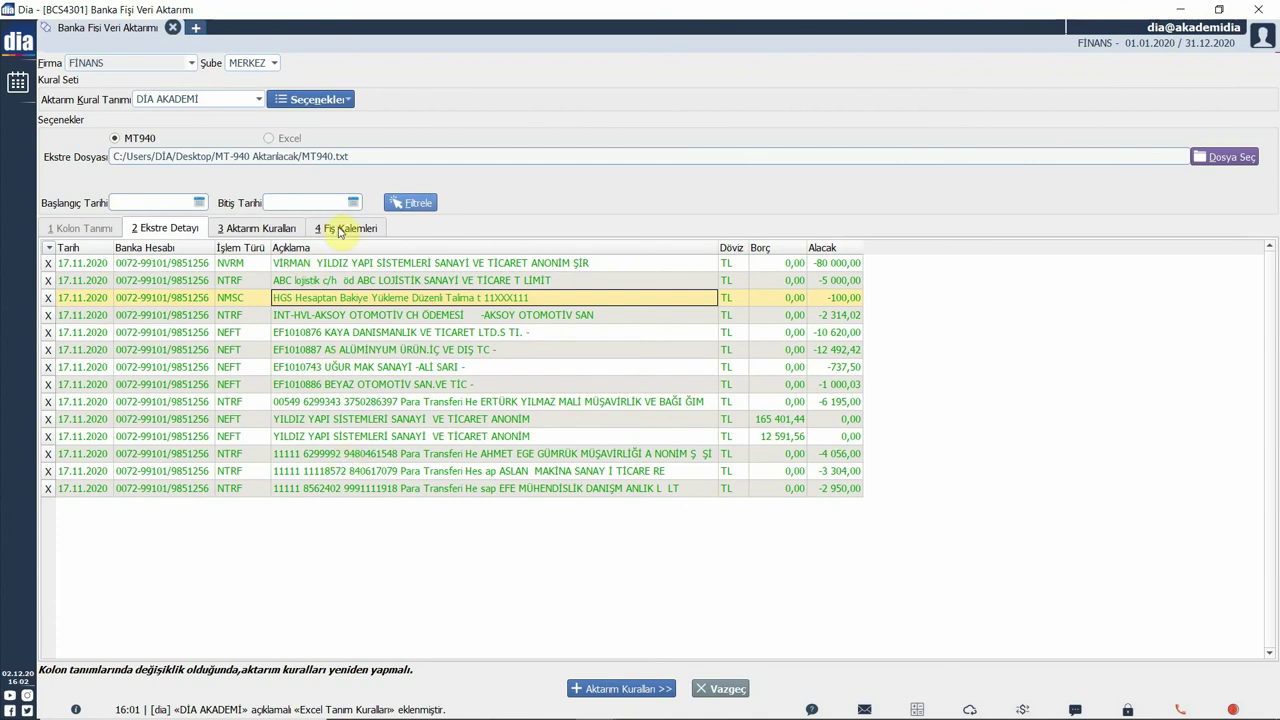
{"action": "left_click", "coordinate": [340, 229]}
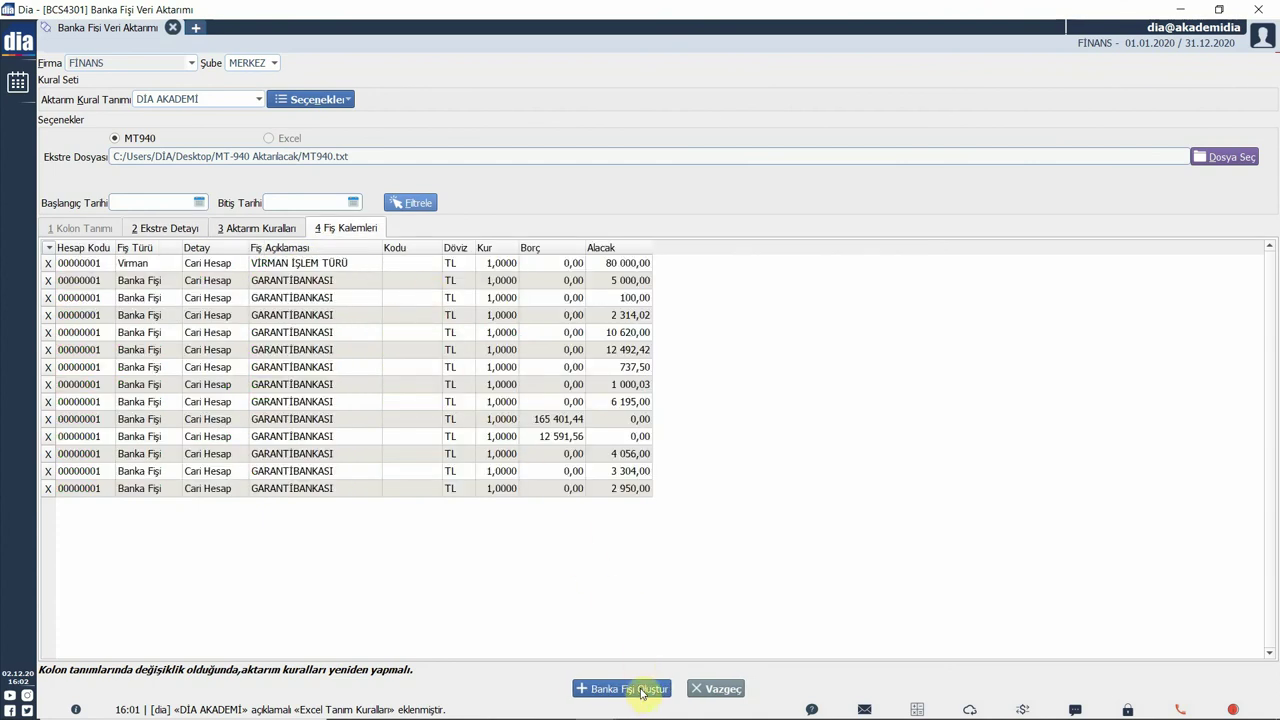
{"action": "left_click", "coordinate": [641, 690]}
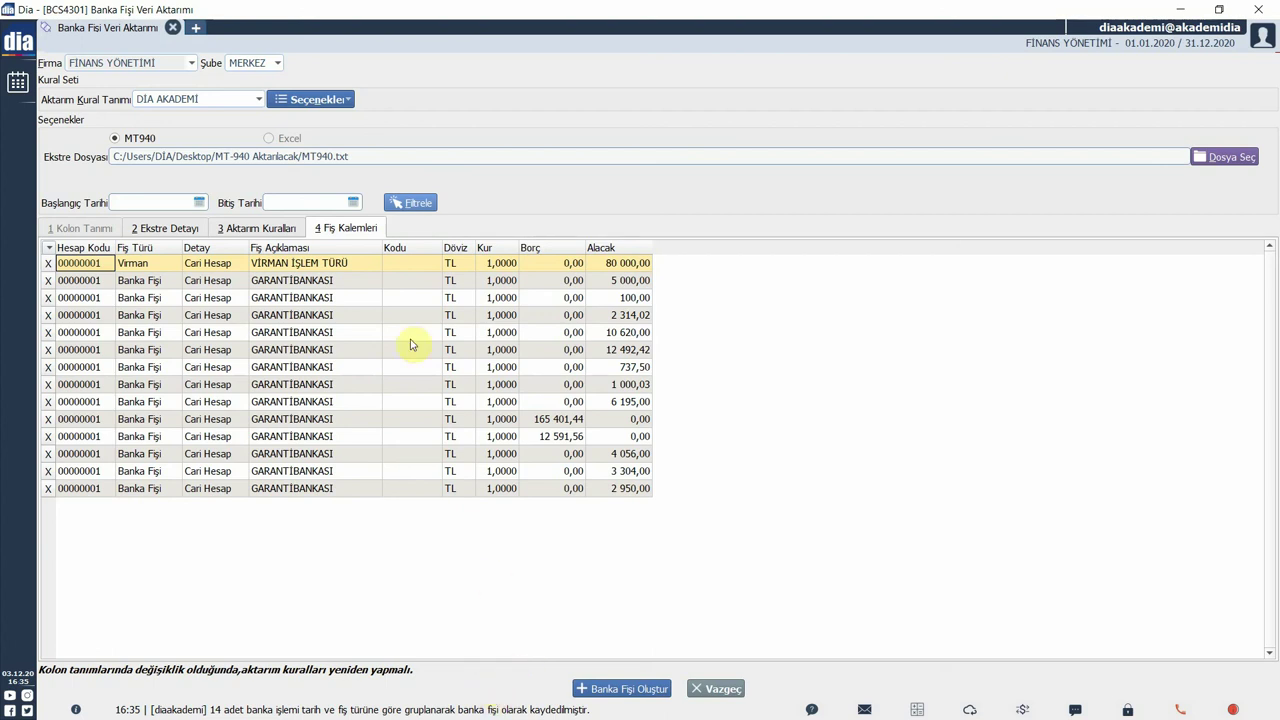
Open the Banka Fişleri list of the Banka module alongside the data transfer screen.
{"action": "left_click", "coordinate": [200, 31]}
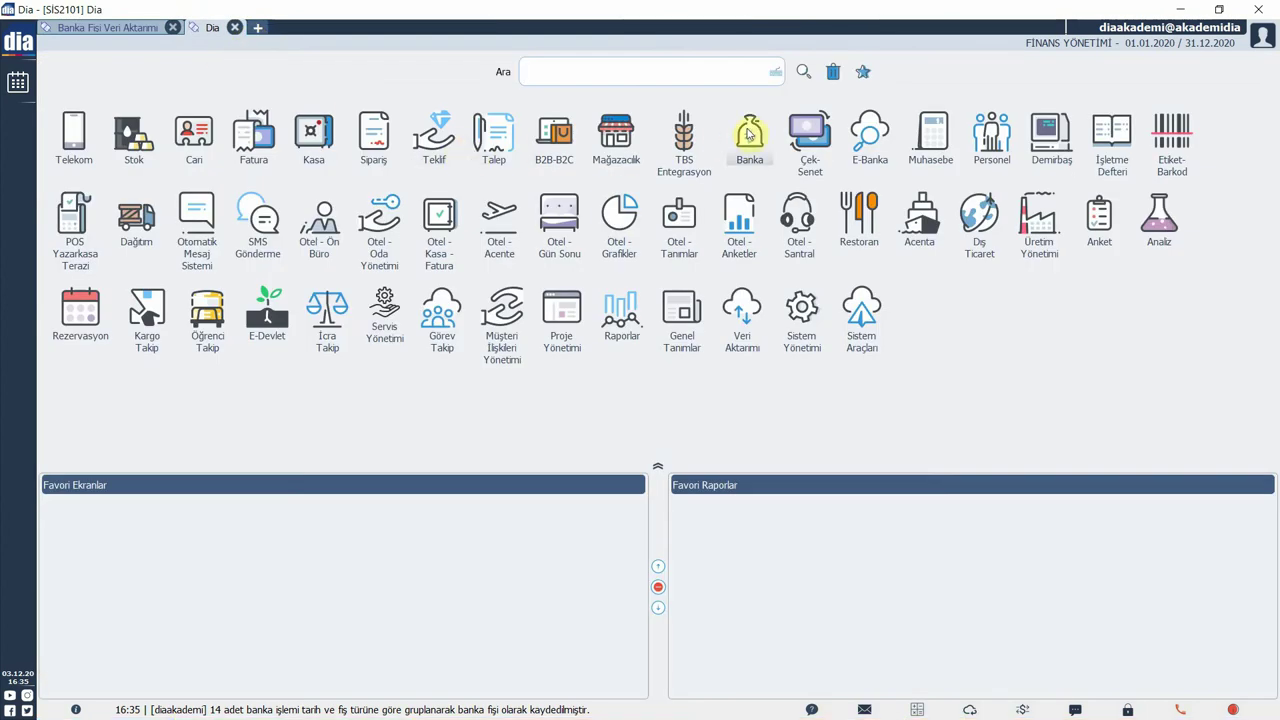
{"action": "left_click", "coordinate": [749, 136]}
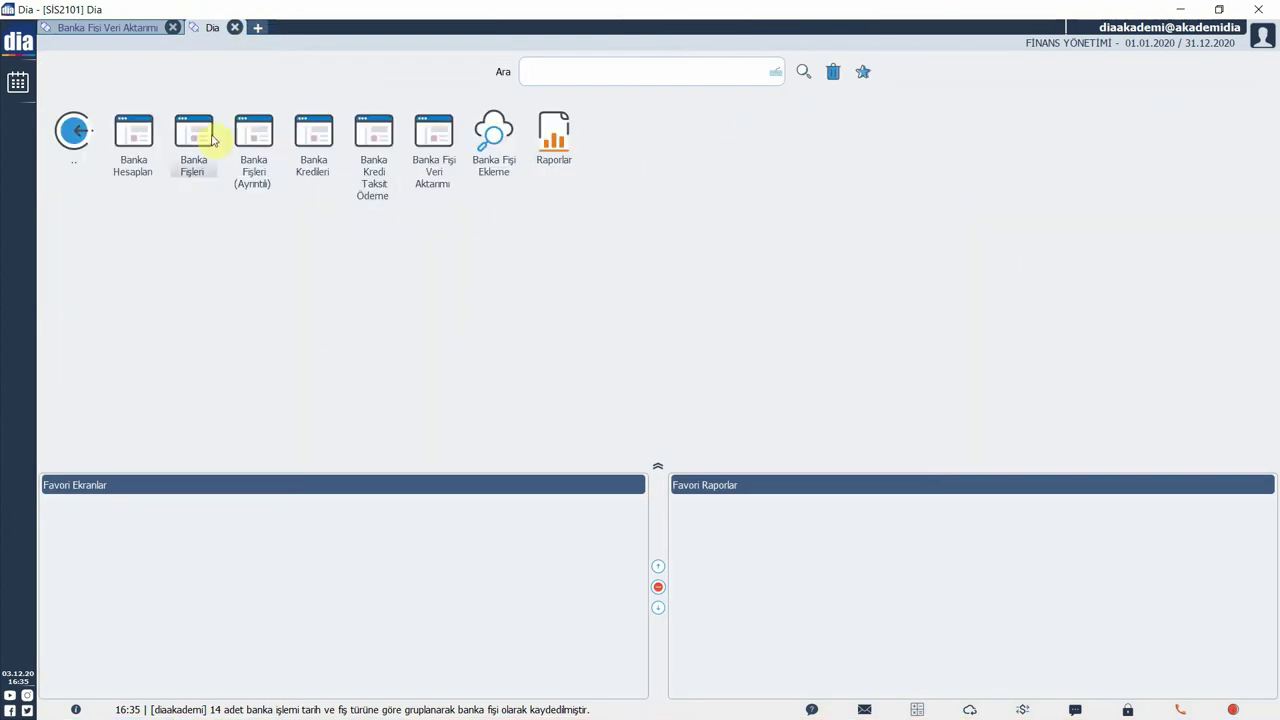
{"action": "left_click", "coordinate": [212, 140]}
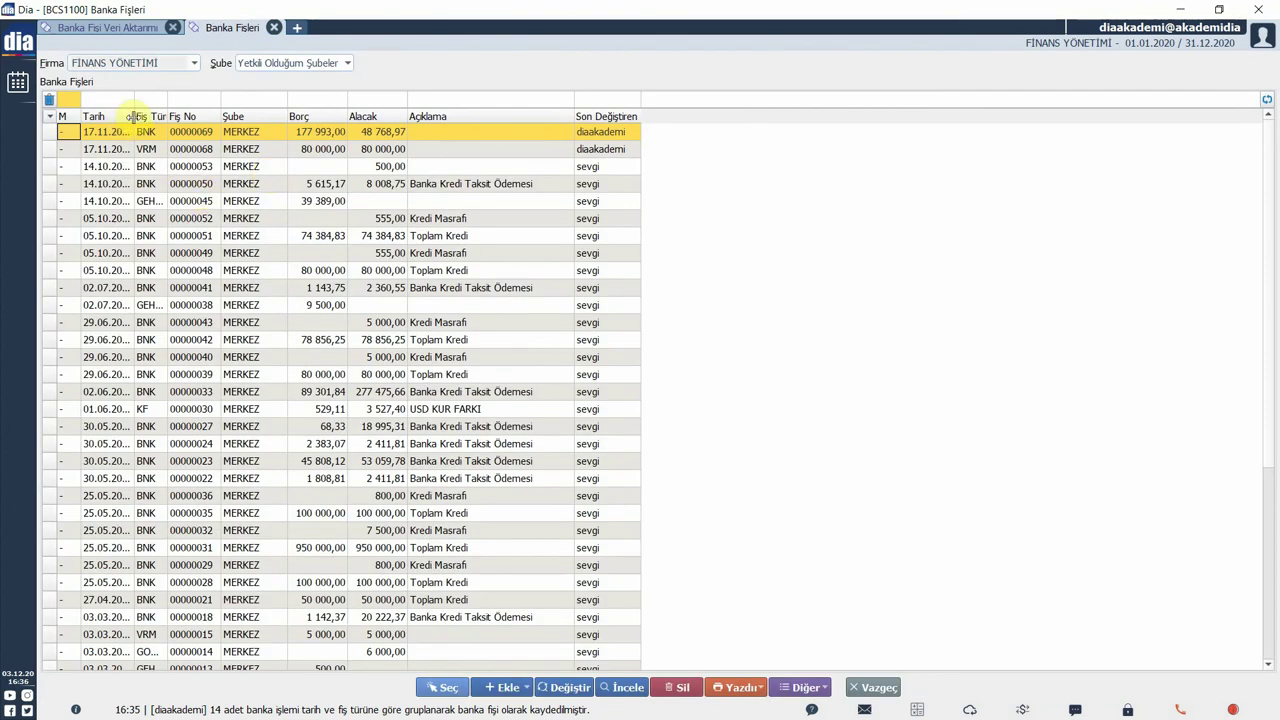
Filter the bank vouchers by the date 17.11.2020 and widen the Tarih and Fiş Türü columns.
{"action": "left_click_drag", "start_coordinate": [135, 116], "coordinate": [191, 116]}
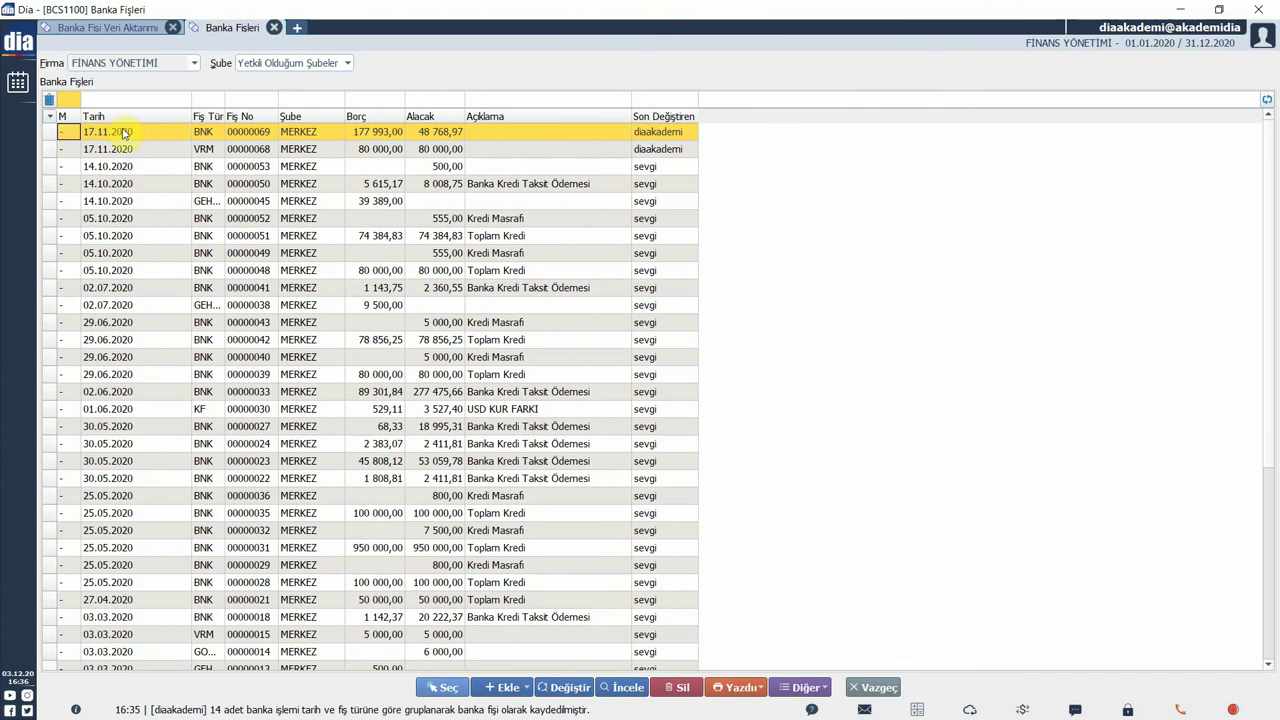
{"action": "left_click", "coordinate": [150, 100]}
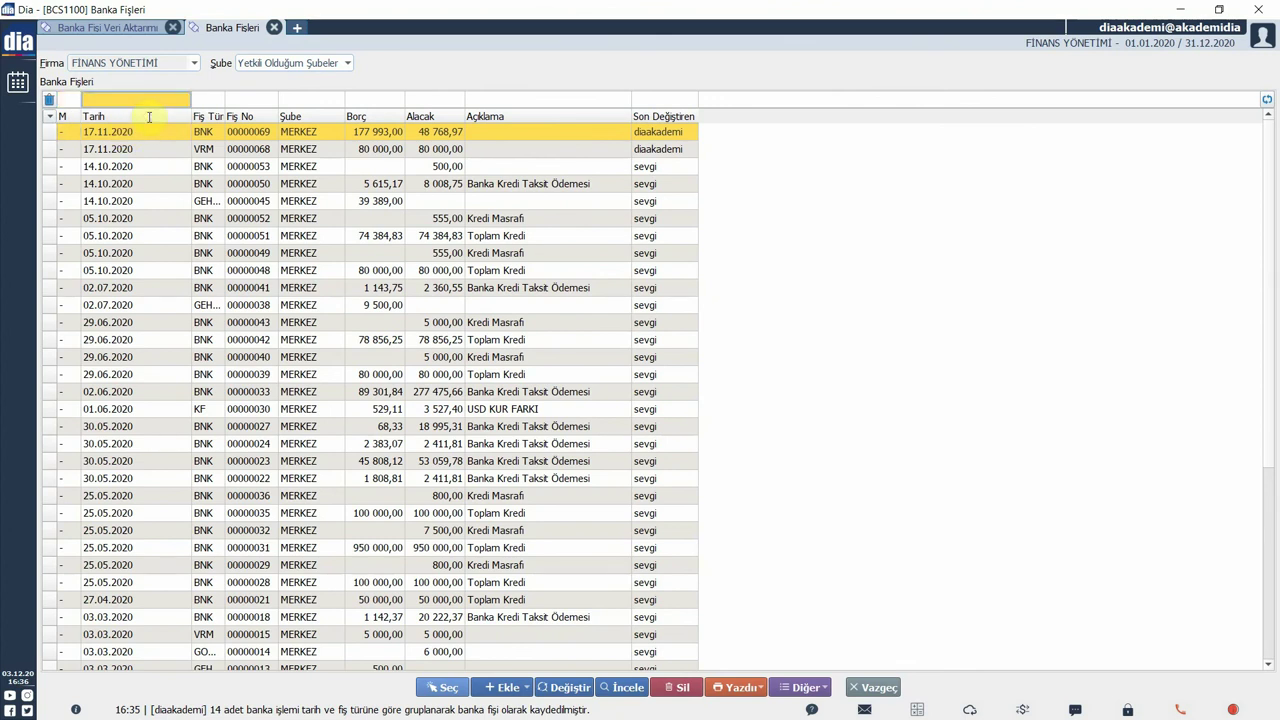
{"action": "type", "text": "17.11.2020"}
{"action": "key", "text": "Return"}
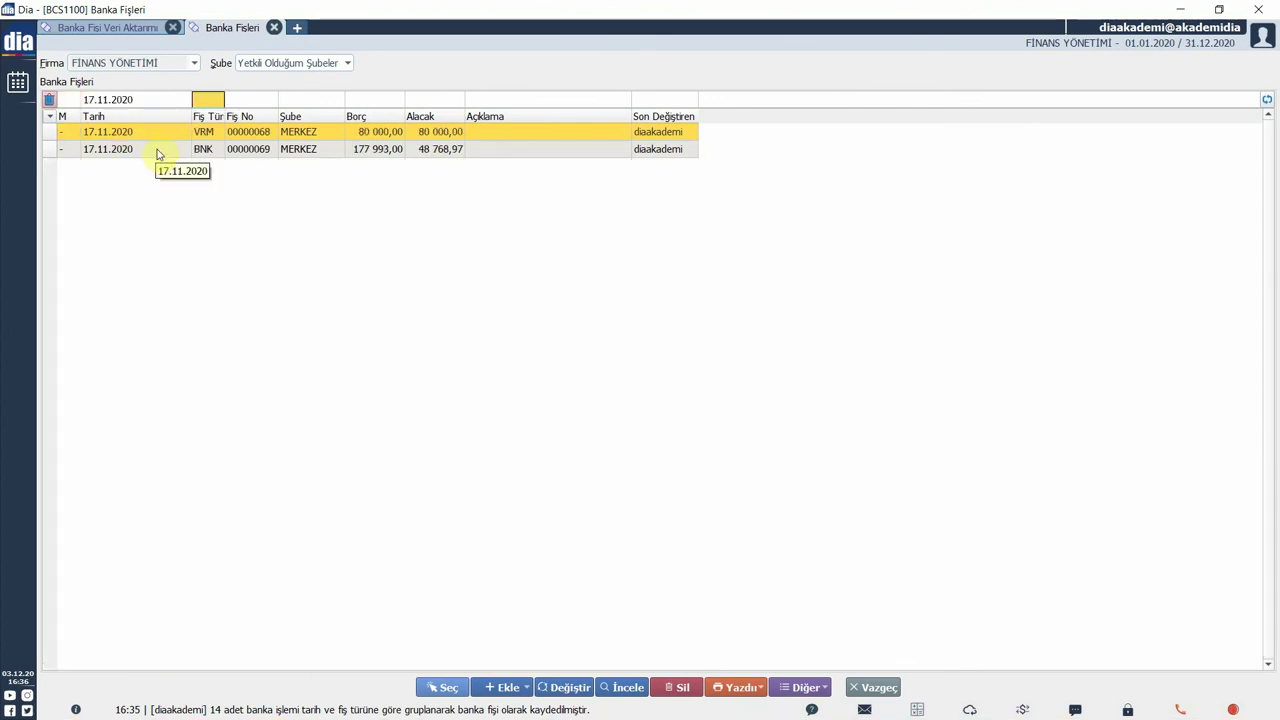
{"action": "double_click", "coordinate": [225, 117]}
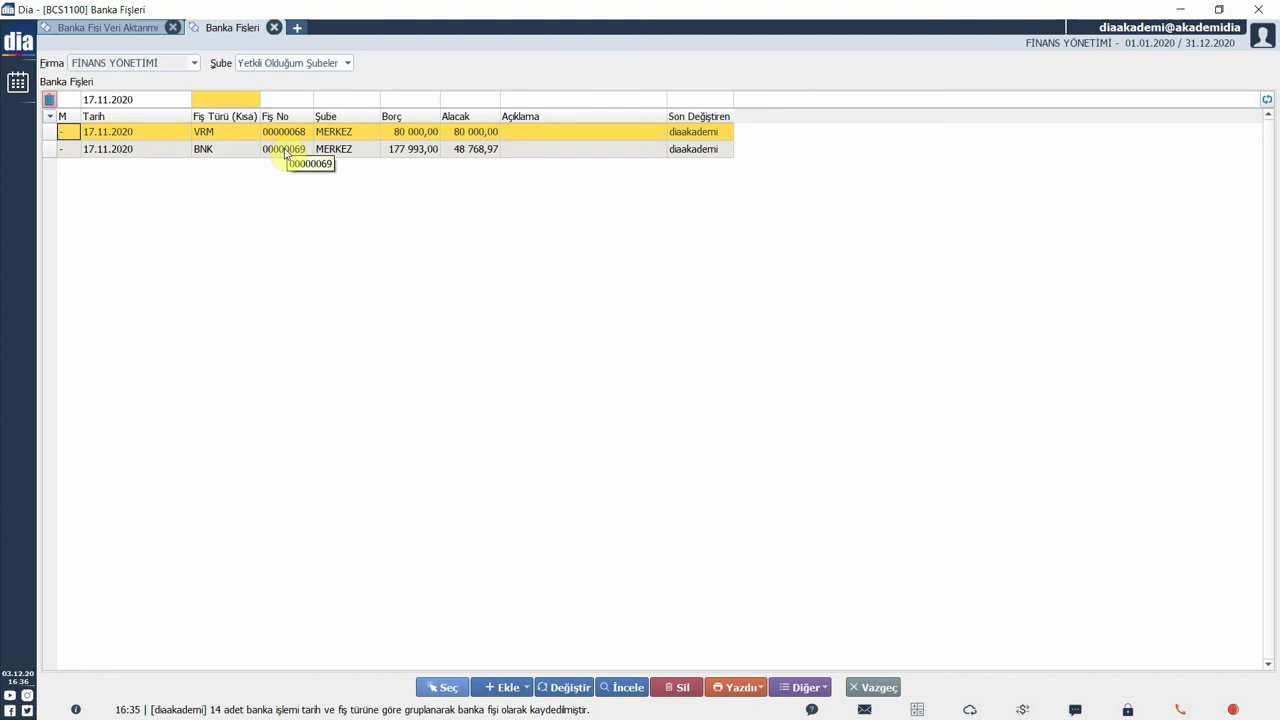
Examine the lines of the BNK voucher and the VRM voucher dated 17.11.2020, closing each without saving.
{"action": "double_click", "coordinate": [285, 150]}
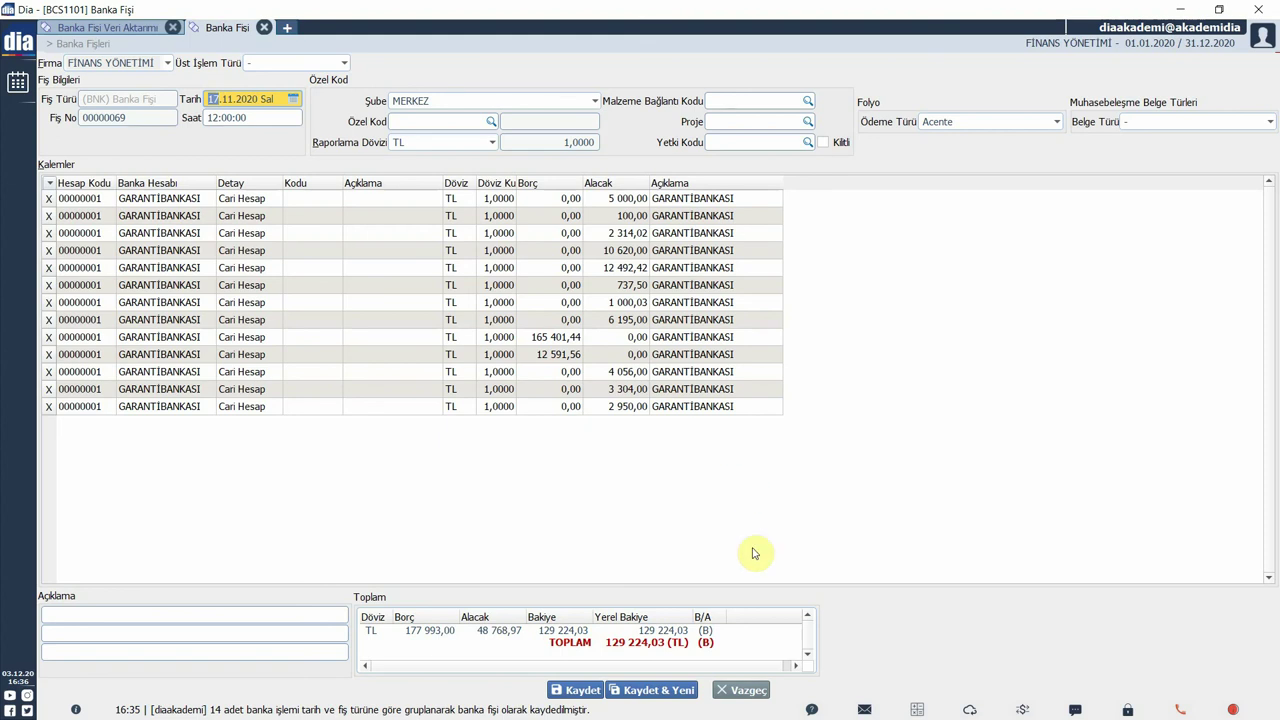
{"action": "left_click", "coordinate": [742, 691]}
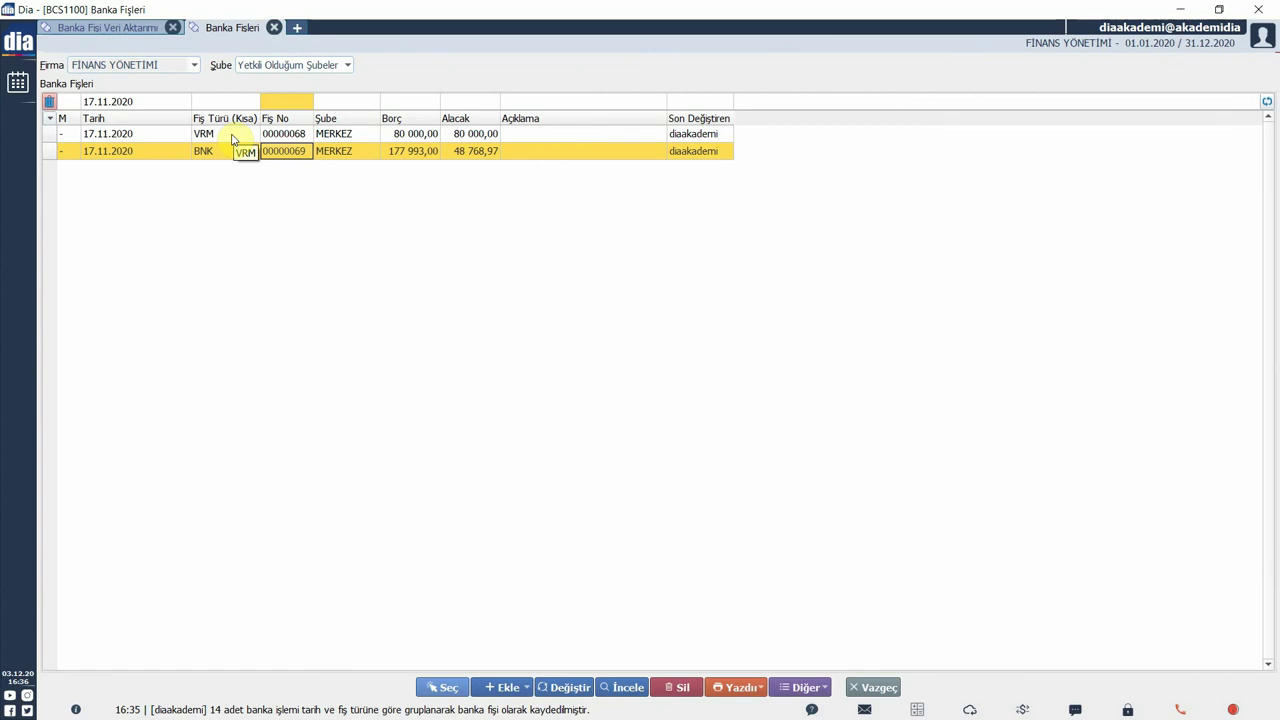
{"action": "double_click", "coordinate": [231, 136]}
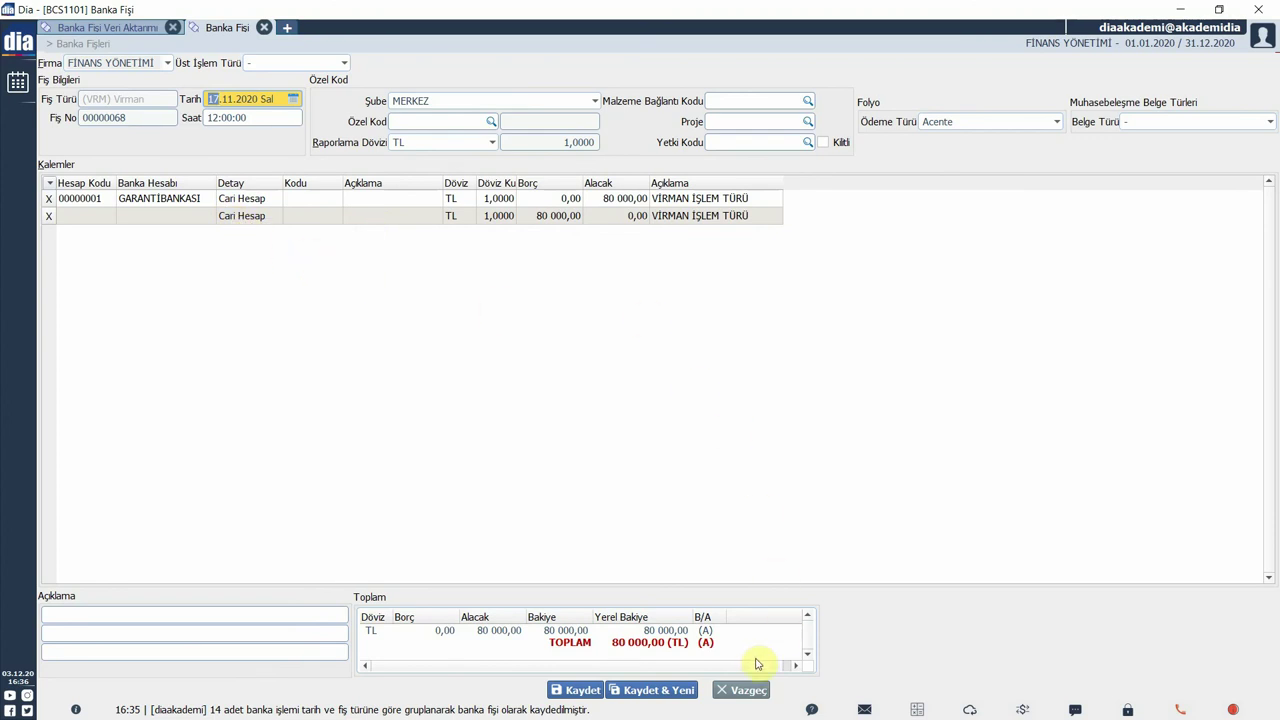
{"action": "left_click", "coordinate": [747, 691]}
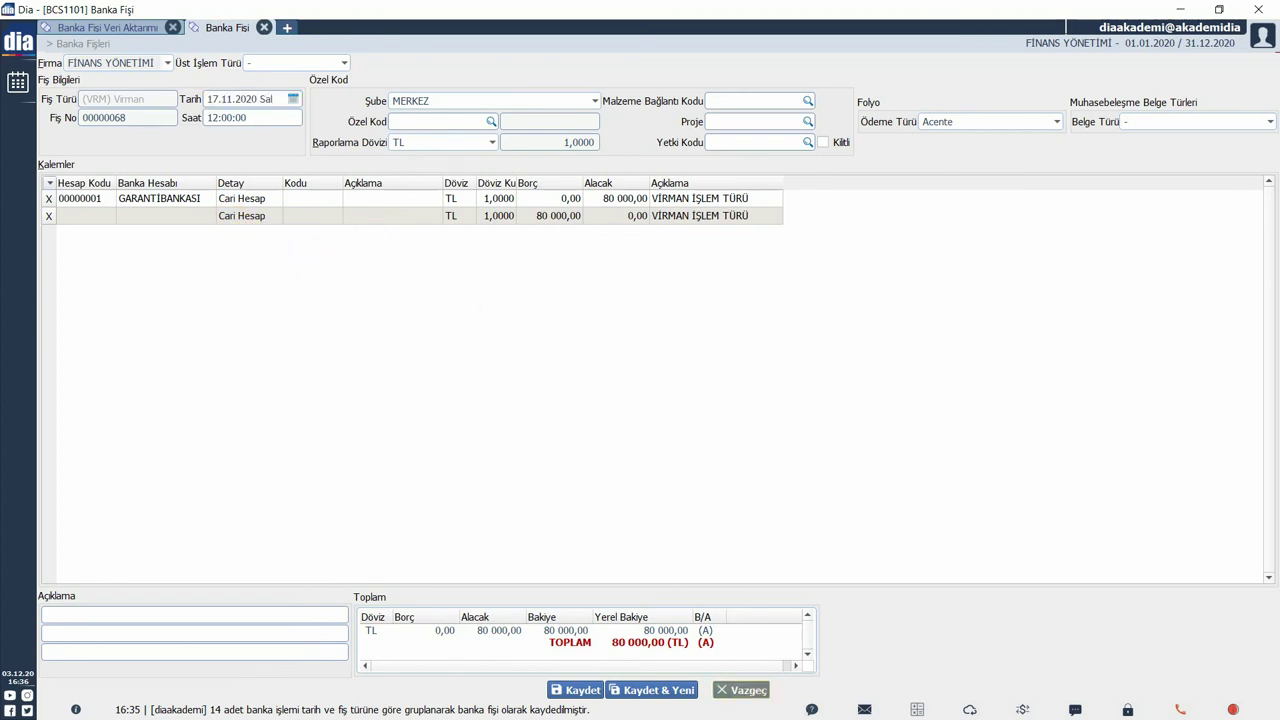
Open the Banka Fişleri (Ayrıntılı) list of the Banka module alongside the open screens.
{"action": "left_click", "coordinate": [300, 30]}
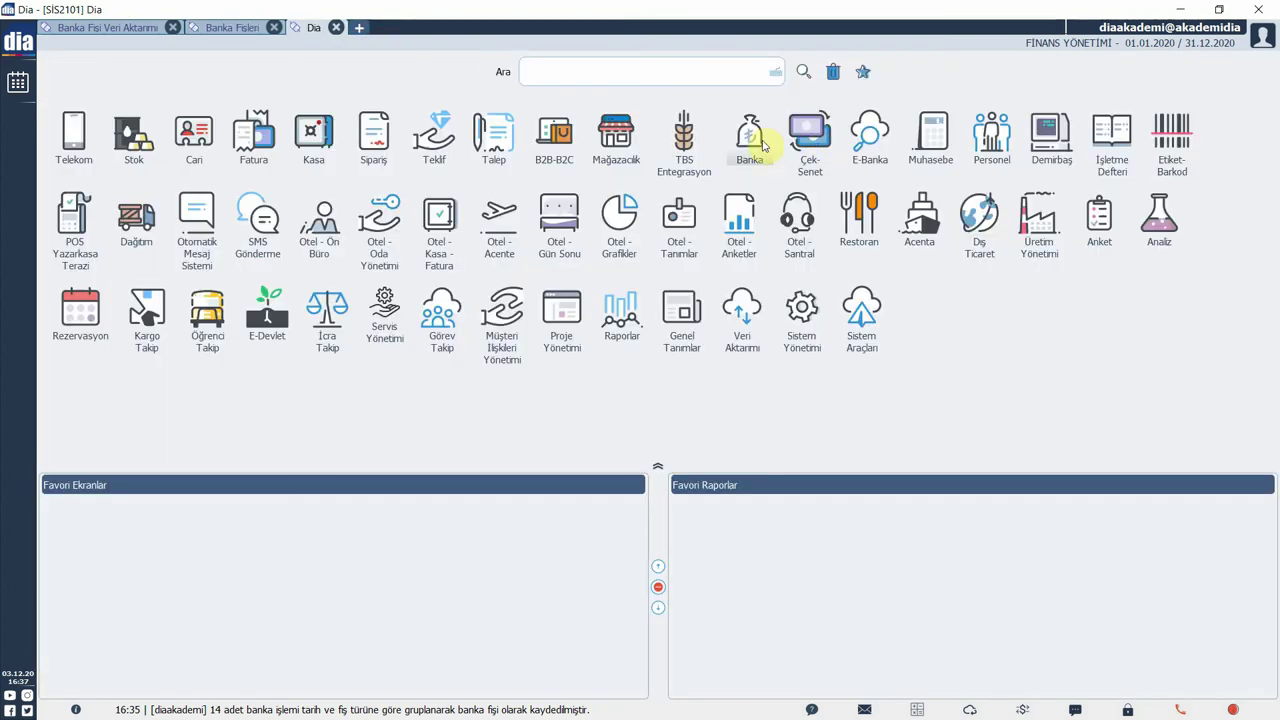
{"action": "left_click", "coordinate": [758, 145]}
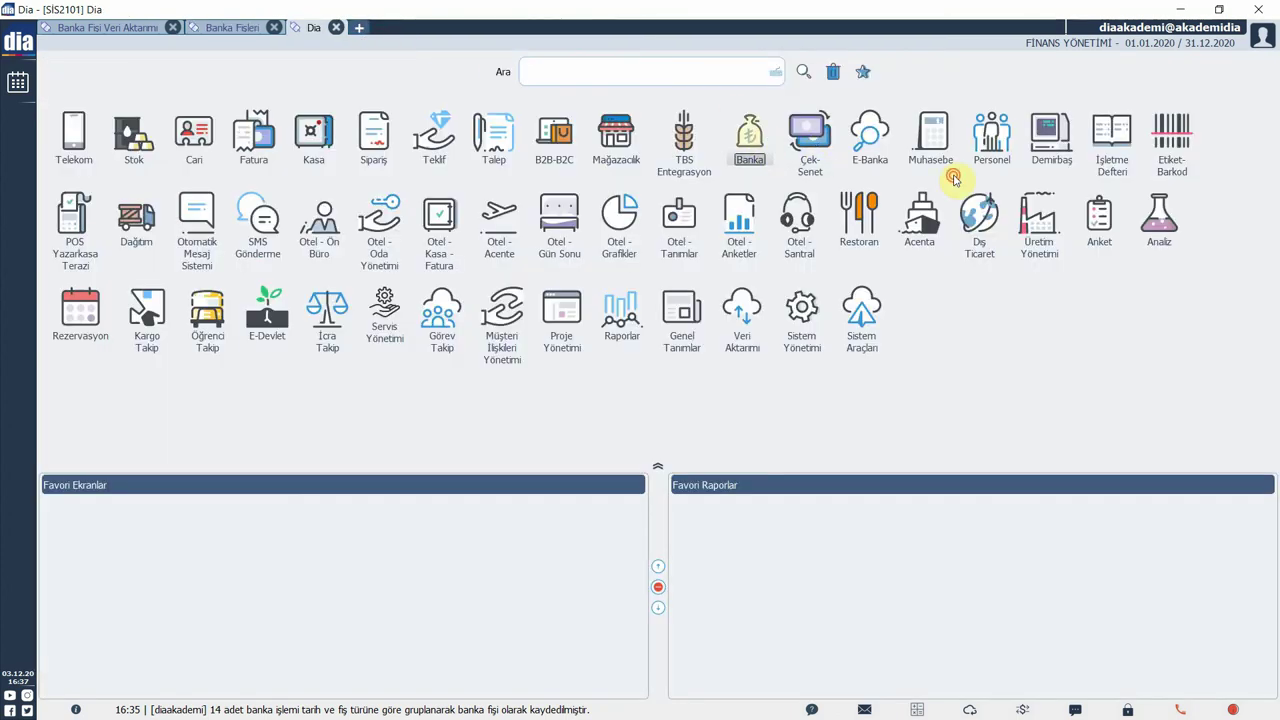
{"action": "left_click", "coordinate": [255, 140]}
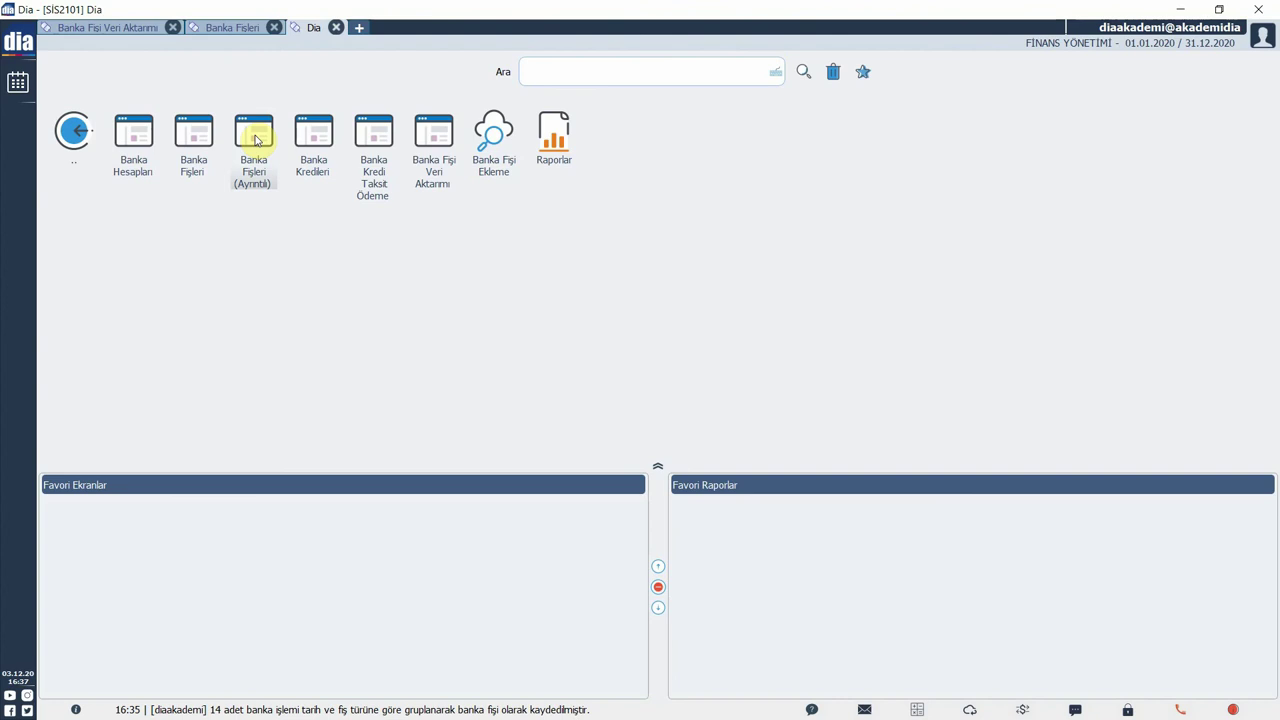